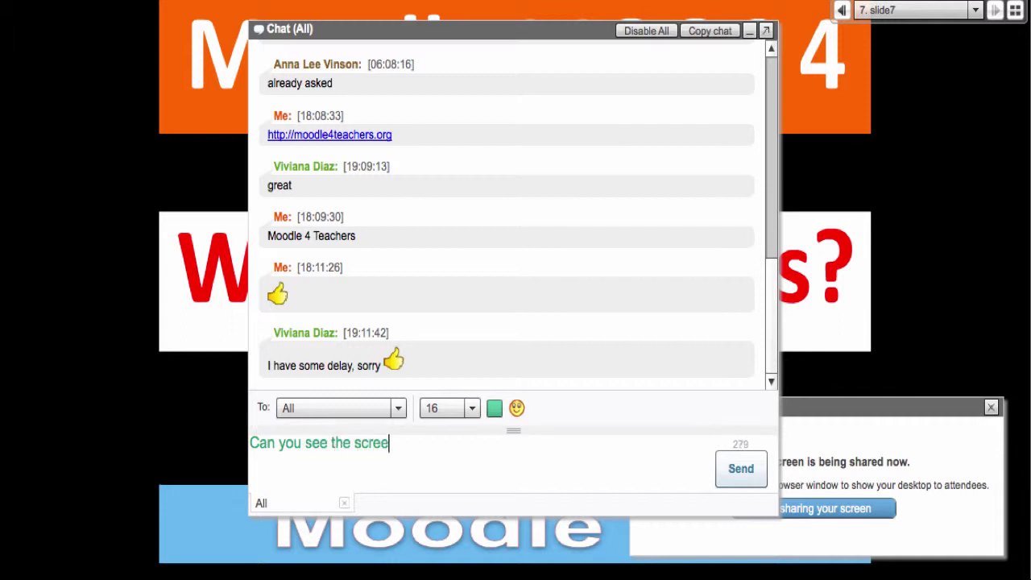
- Send the chat message "Can you see the screen being shared?" with a sunglasses smiley to all, then restore the chat window's size
{"action": "type", "text": "screen being shar"}
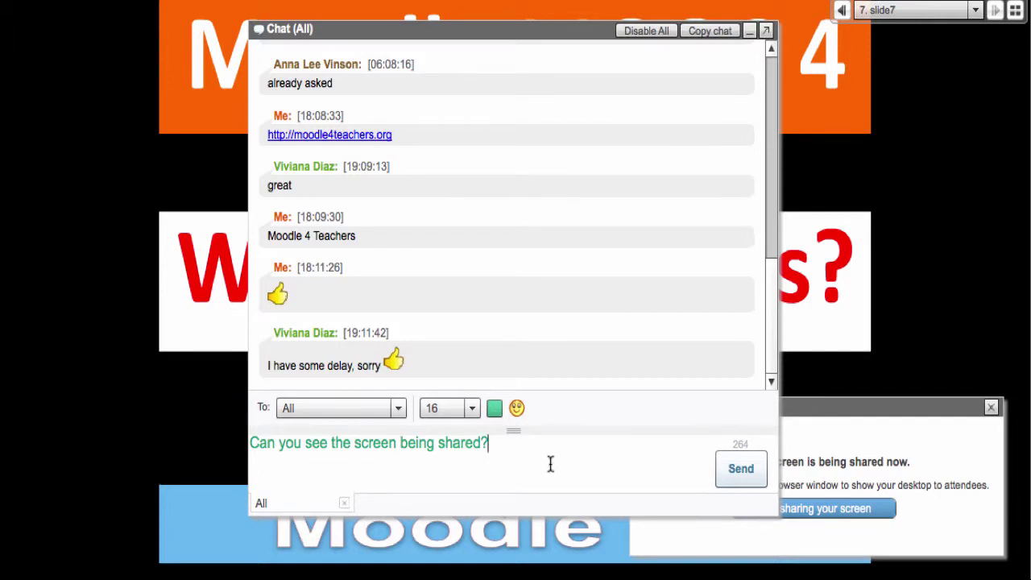
{"action": "left_click", "coordinate": [516, 407]}
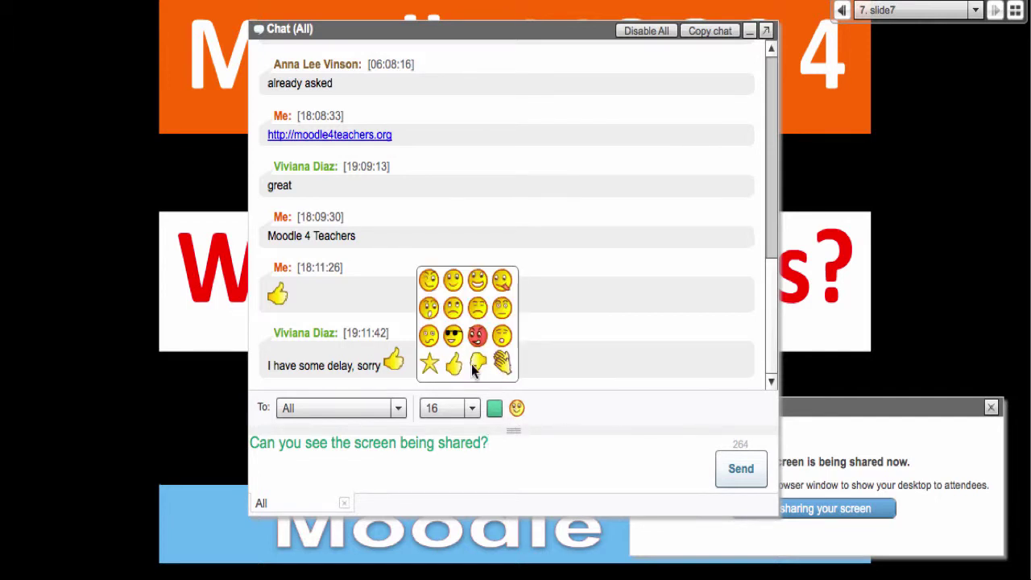
{"action": "left_click", "coordinate": [453, 337]}
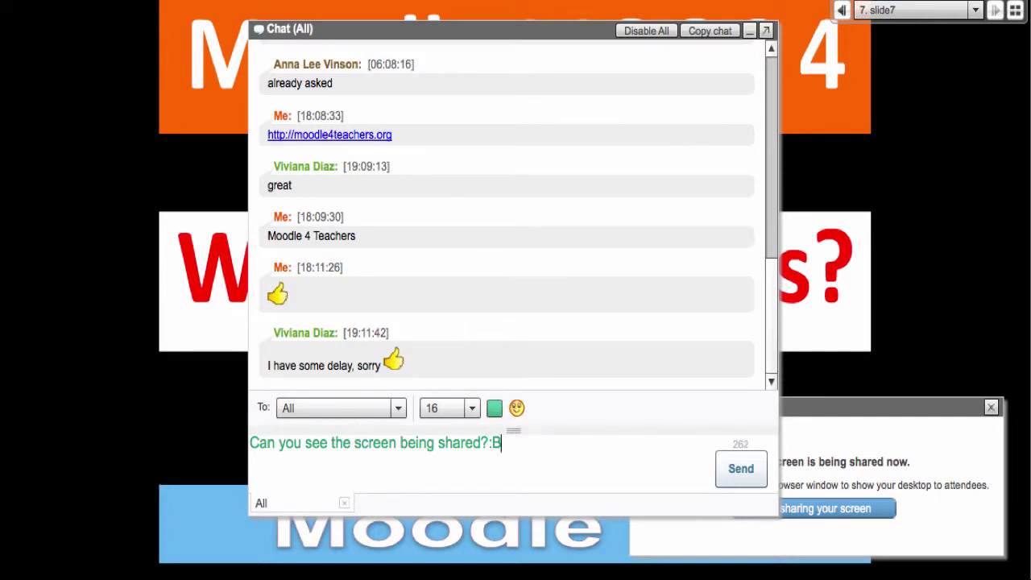
{"action": "left_click", "coordinate": [741, 471]}
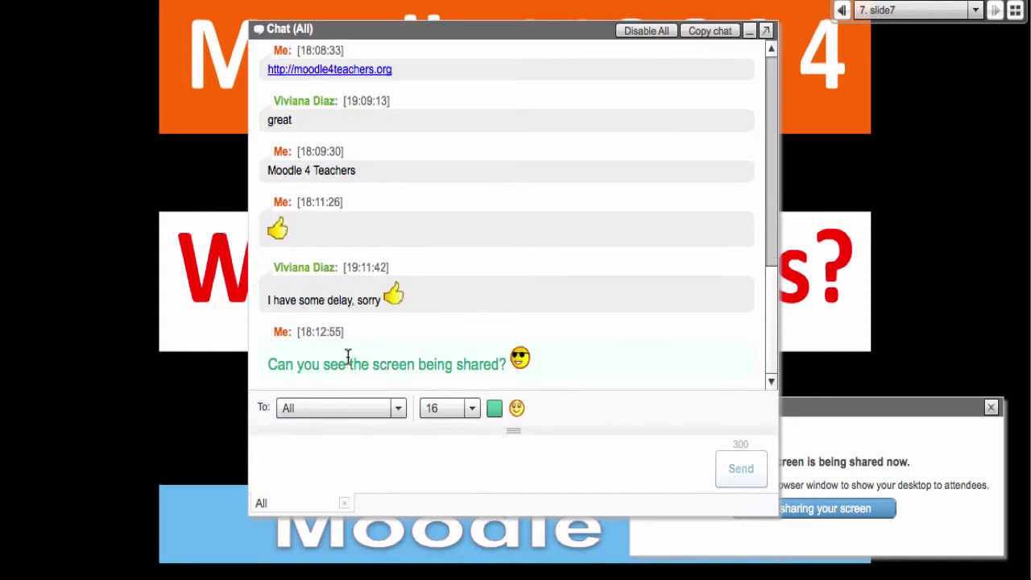
{"action": "left_click", "coordinate": [765, 31]}
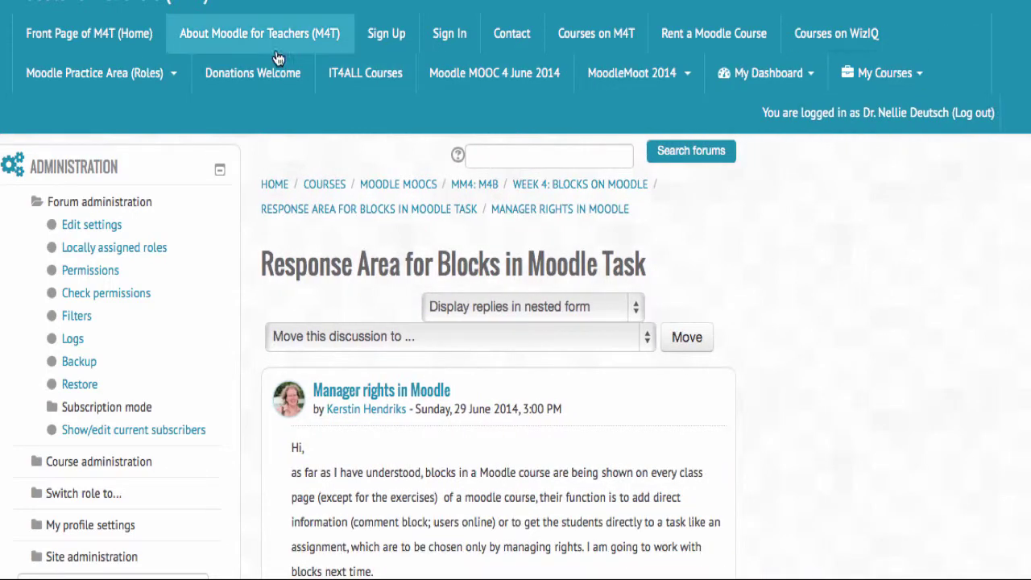
- Switch to the Moodle for Teachers site and look over its home page's introductory sections
{"action": "left_click_drag", "start_coordinate": [2, 51], "coordinate": [4, 51]}
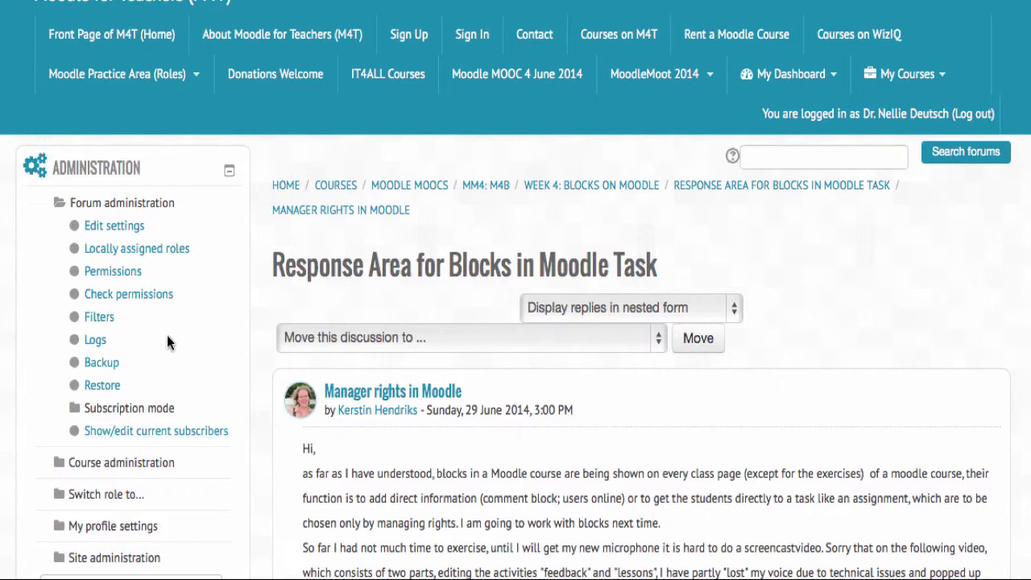
{"action": "left_click", "coordinate": [285, 185]}
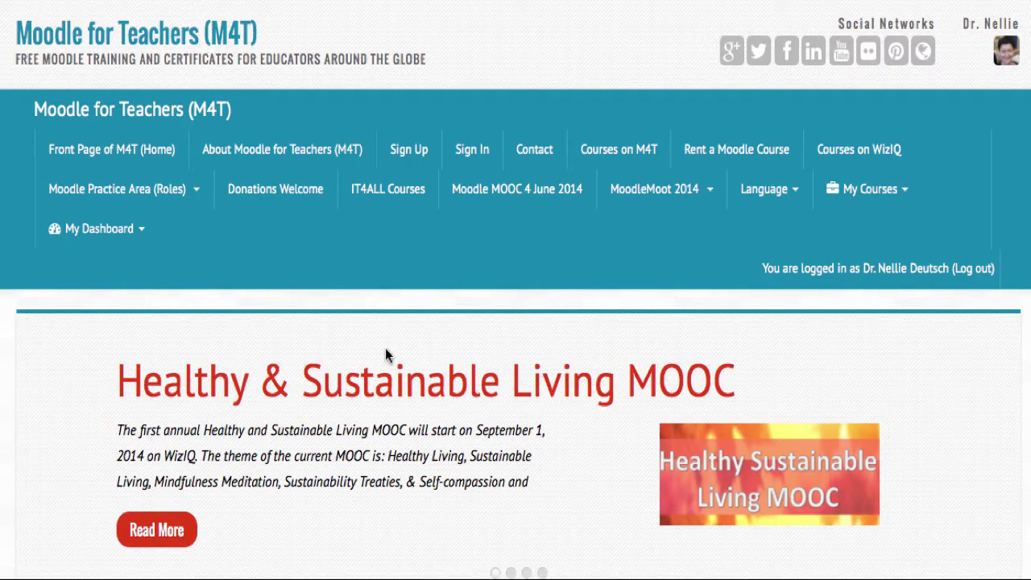
{"action": "scroll", "coordinate": [386, 354], "scroll_direction": "down", "scroll_amount": 5}
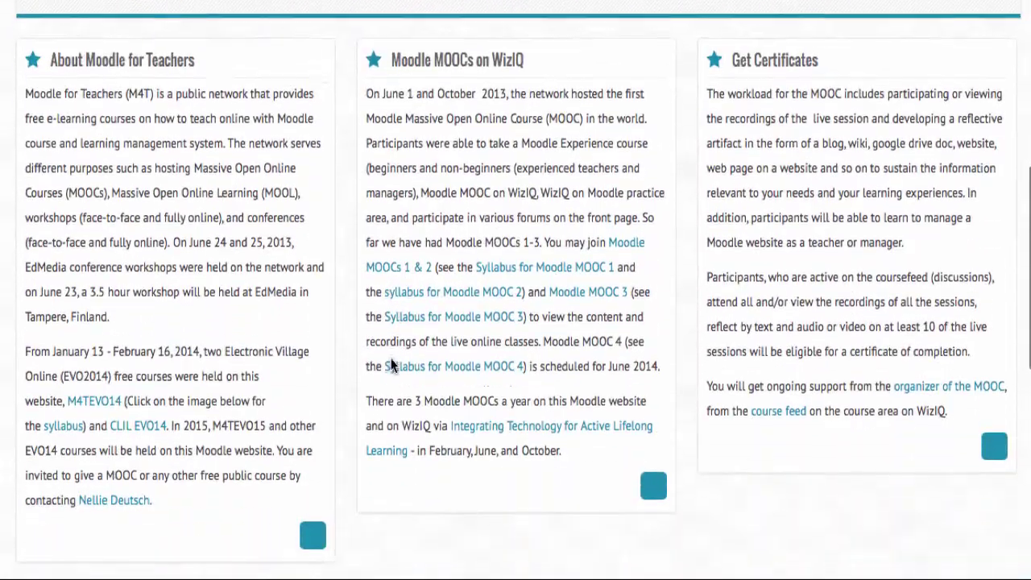
{"action": "scroll", "coordinate": [392, 362], "scroll_direction": "up", "scroll_amount": 5}
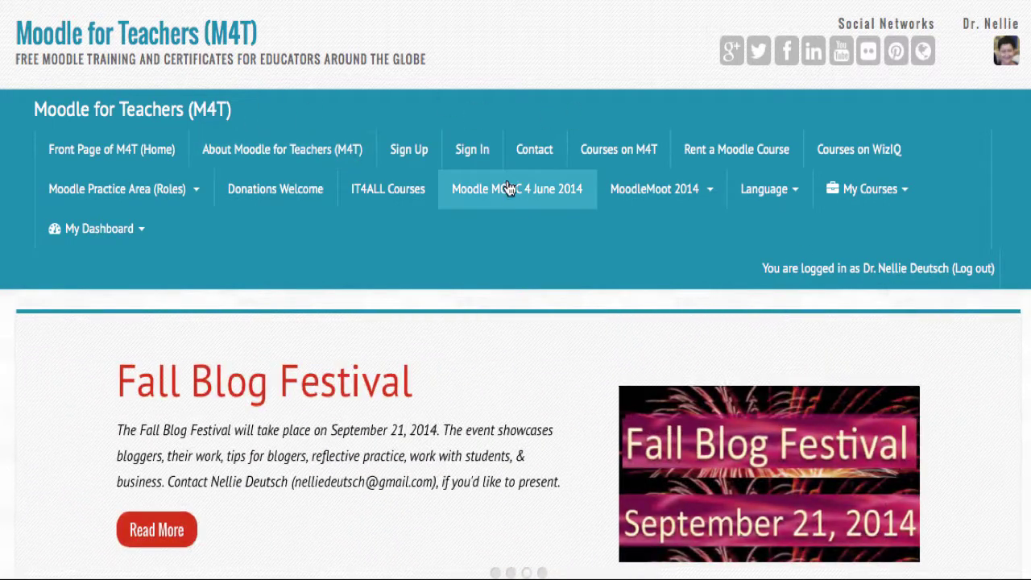
- Open the Moodle MOOCs category from the course categories on the front page
{"action": "scroll", "coordinate": [456, 187], "scroll_direction": "down", "scroll_amount": 3}
{"action": "scroll", "coordinate": [458, 190], "scroll_direction": "down", "scroll_amount": 10}
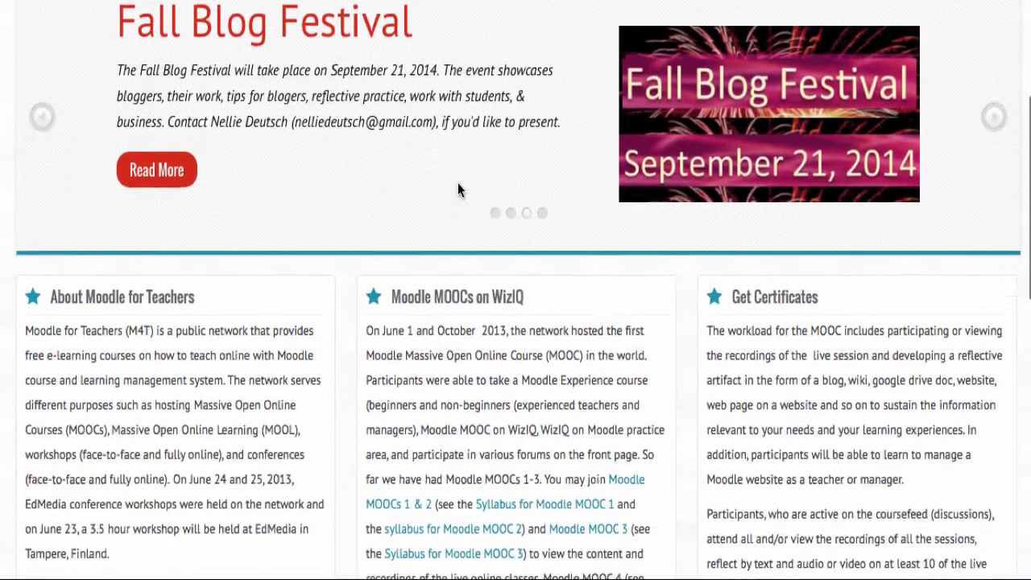
{"action": "scroll", "coordinate": [458, 189], "scroll_direction": "down", "scroll_amount": 7}
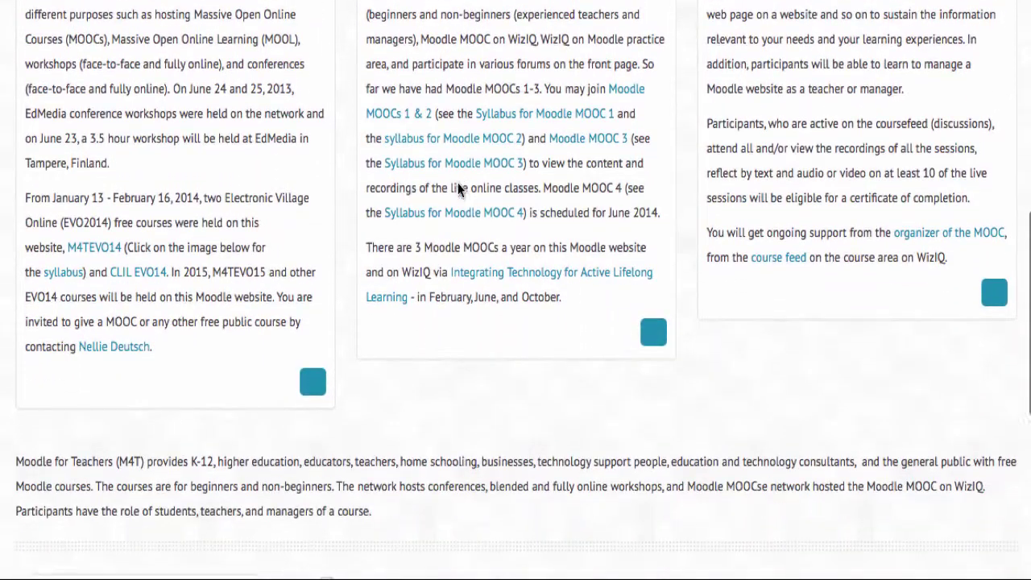
{"action": "scroll", "coordinate": [459, 188], "scroll_direction": "down", "scroll_amount": 2}
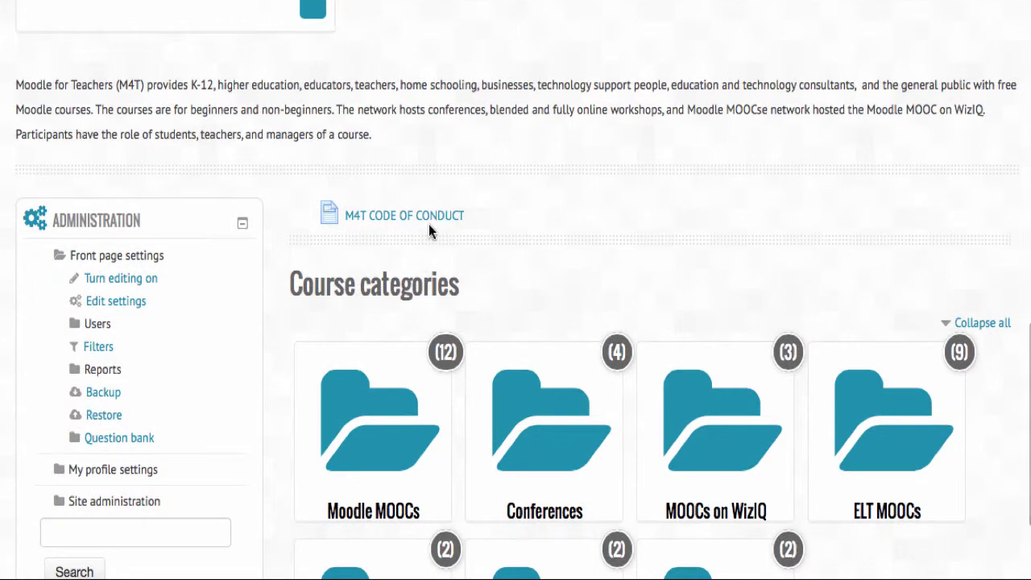
{"action": "scroll", "coordinate": [461, 228], "scroll_direction": "down", "scroll_amount": 1}
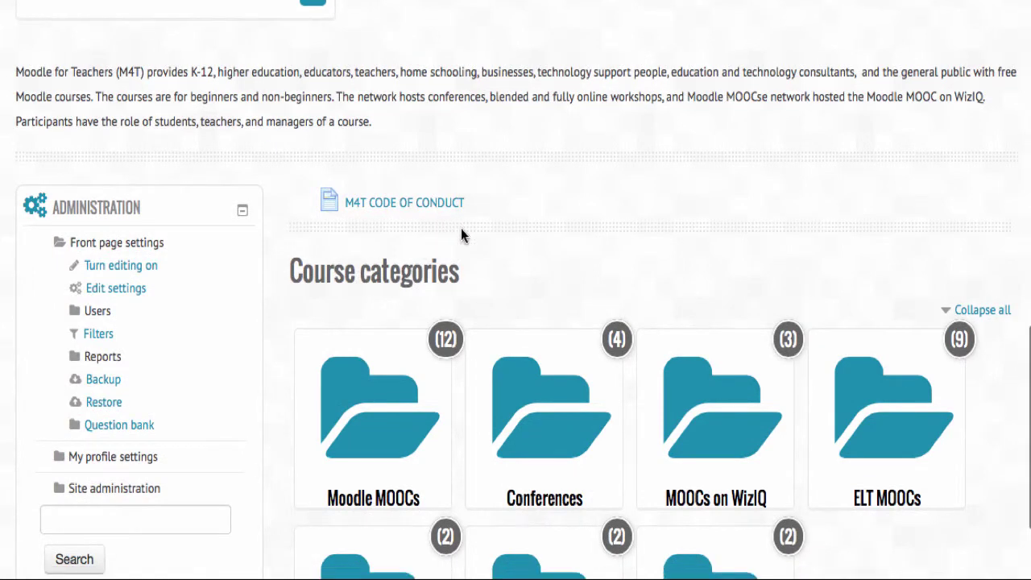
{"action": "scroll", "coordinate": [460, 228], "scroll_direction": "down", "scroll_amount": 1}
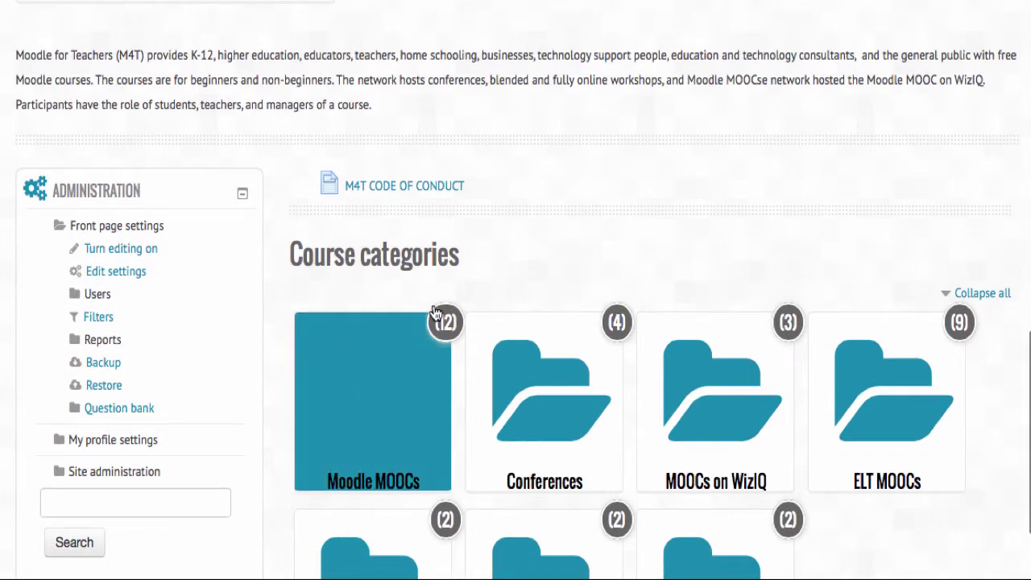
{"action": "left_click", "coordinate": [390, 399]}
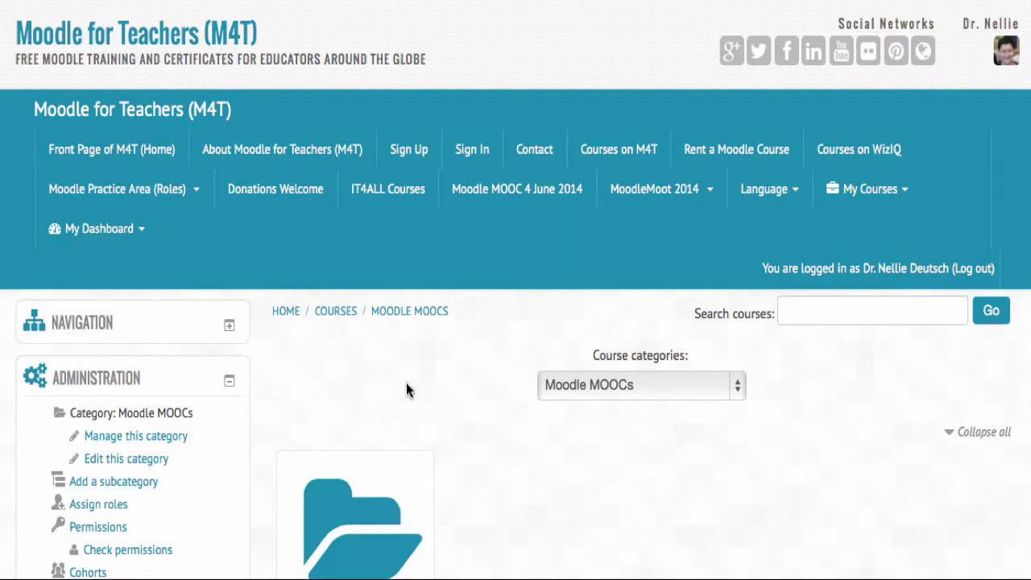
- Look through the Moodle MOOCs course list and open the course Moodle MOOC 4 (MM4): Moodle for Beginners
{"action": "scroll", "coordinate": [406, 383], "scroll_direction": "down", "scroll_amount": 3}
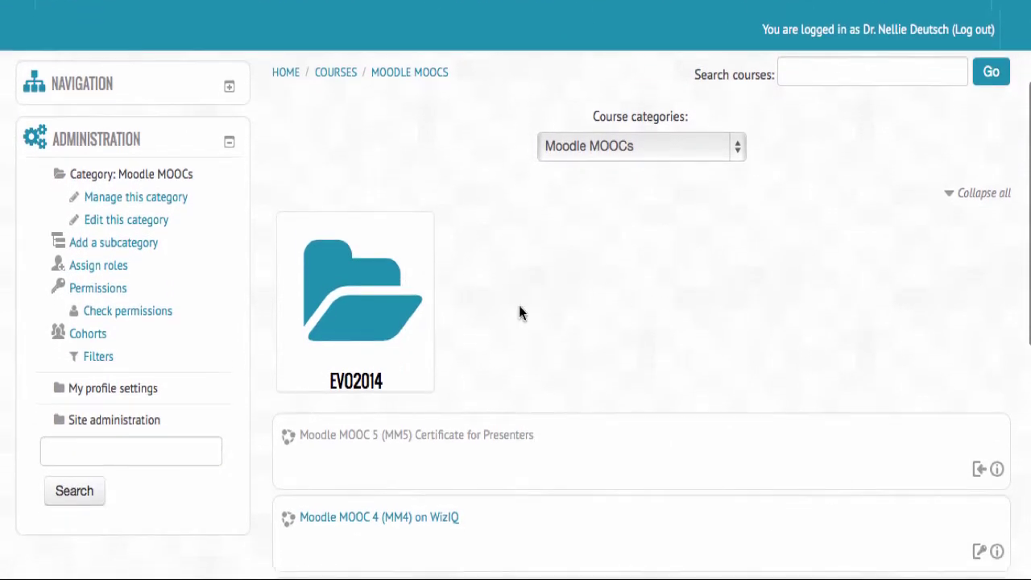
{"action": "scroll", "coordinate": [516, 313], "scroll_direction": "down", "scroll_amount": 2}
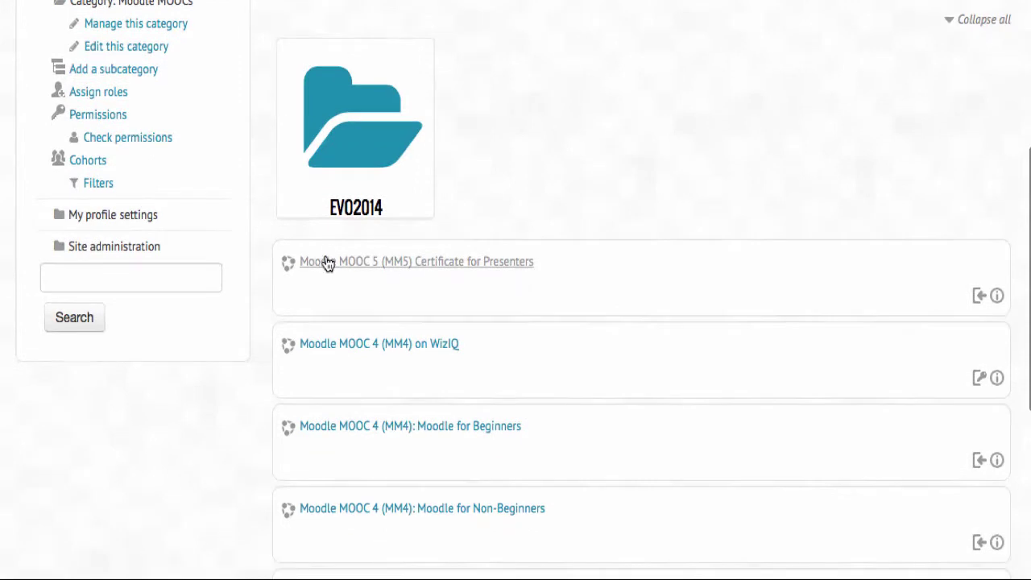
{"action": "scroll", "coordinate": [462, 269], "scroll_direction": "down", "scroll_amount": 1}
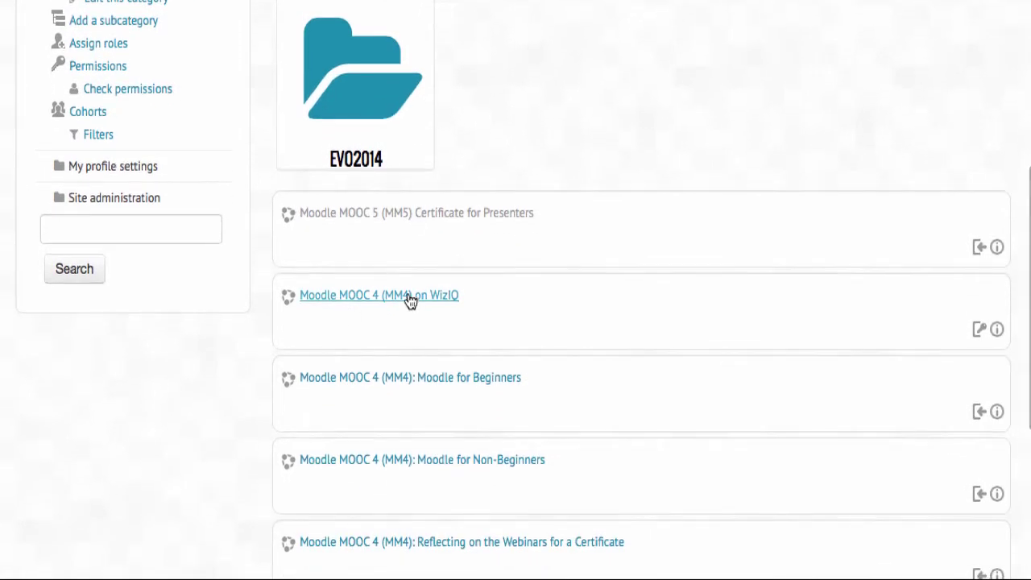
{"action": "scroll", "coordinate": [371, 294], "scroll_direction": "down", "scroll_amount": 1}
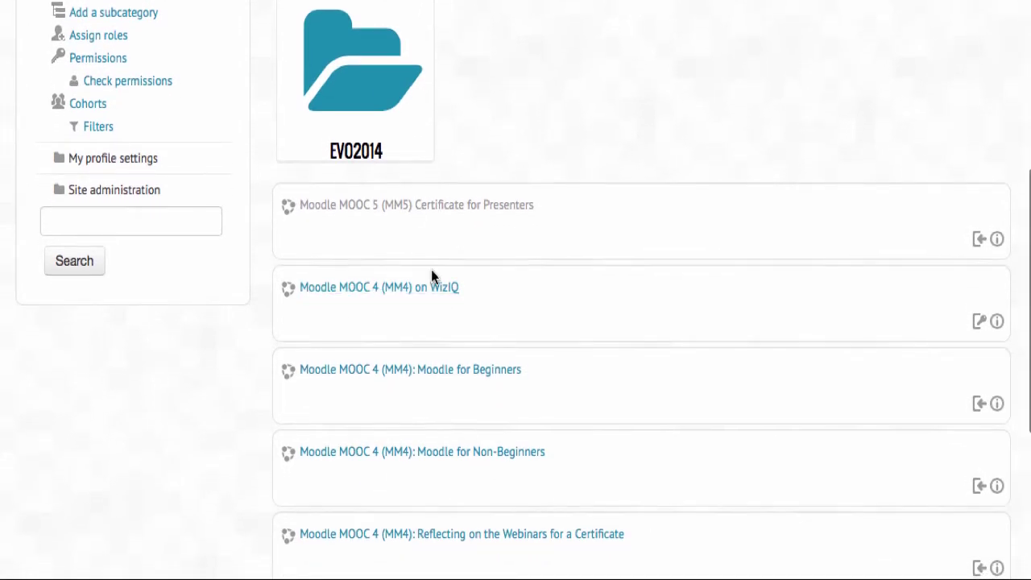
{"action": "scroll", "coordinate": [431, 275], "scroll_direction": "down", "scroll_amount": 2}
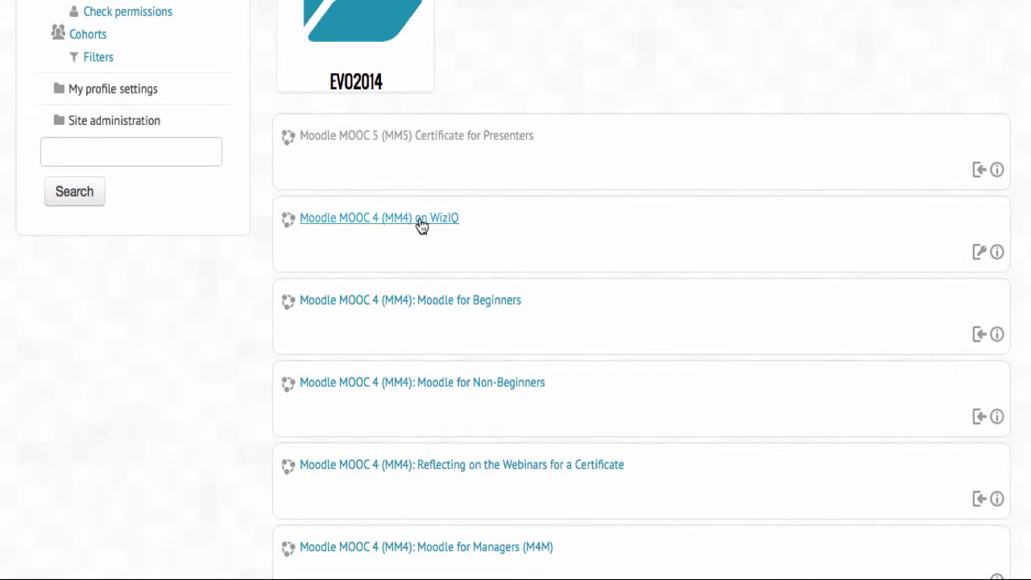
{"action": "scroll", "coordinate": [439, 305], "scroll_direction": "down", "scroll_amount": 1}
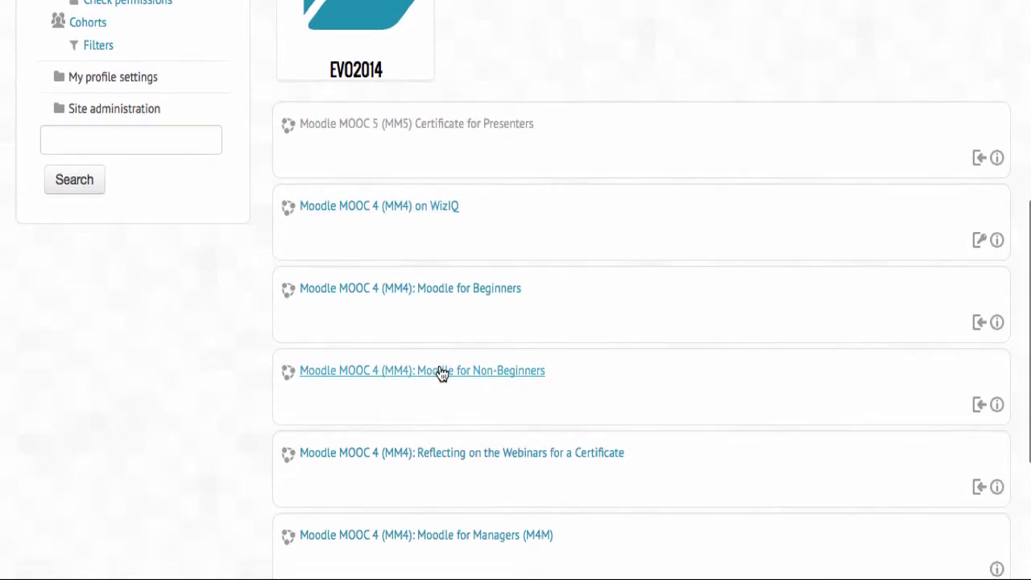
{"action": "scroll", "coordinate": [442, 373], "scroll_direction": "down", "scroll_amount": 2}
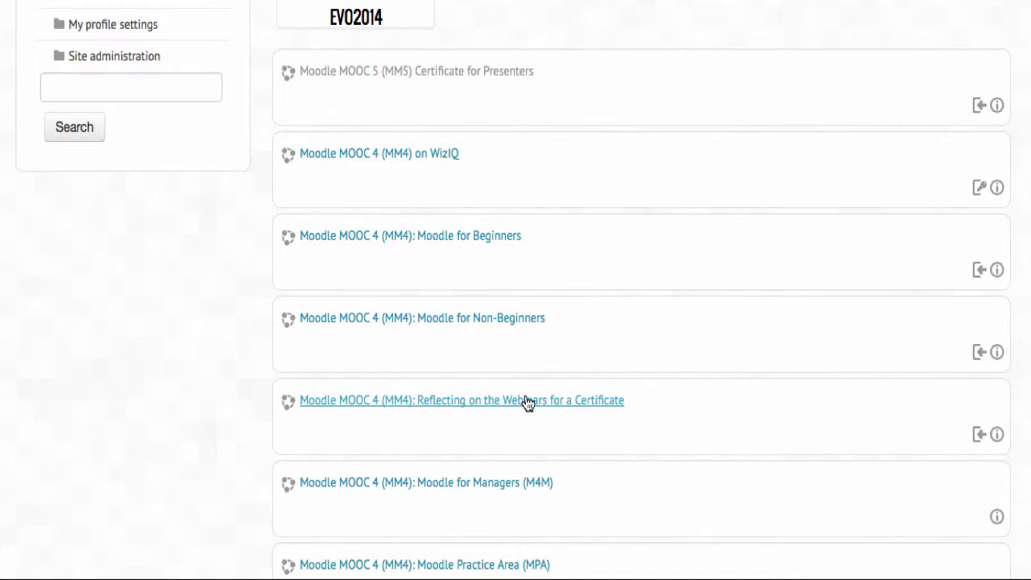
{"action": "scroll", "coordinate": [526, 400], "scroll_direction": "down", "scroll_amount": 2}
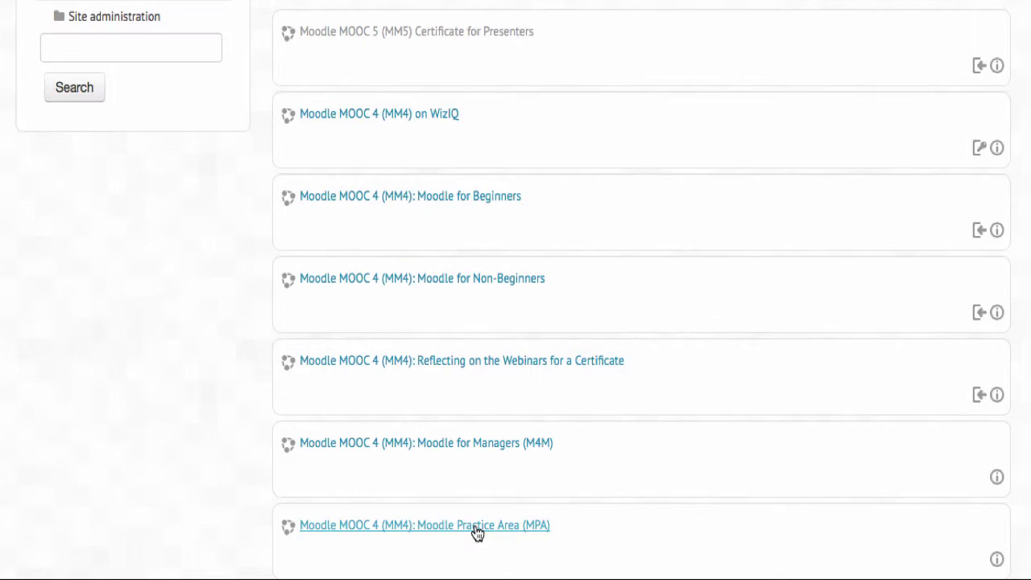
{"action": "scroll", "coordinate": [473, 524], "scroll_direction": "up", "scroll_amount": 1}
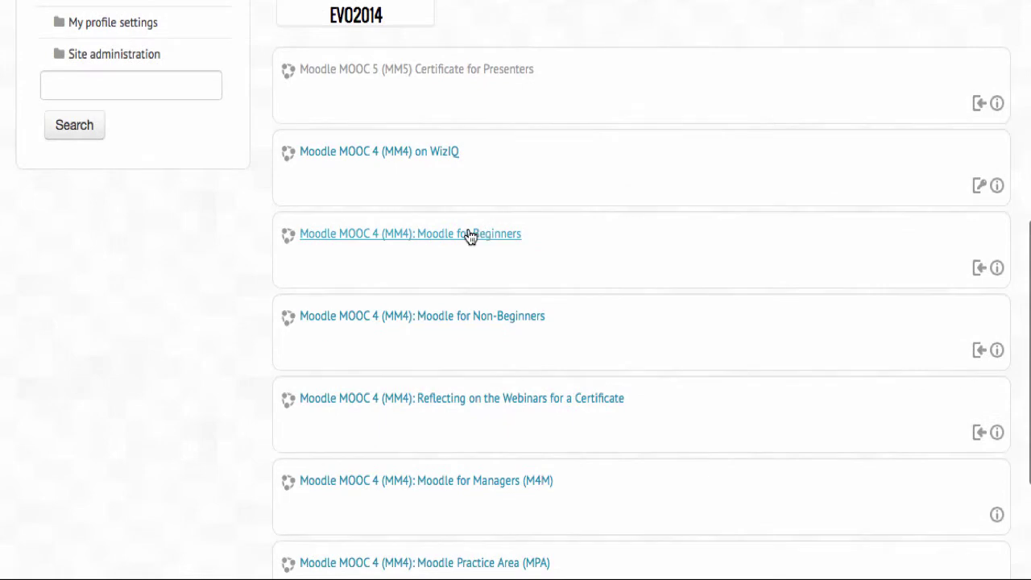
{"action": "left_click", "coordinate": [470, 233]}
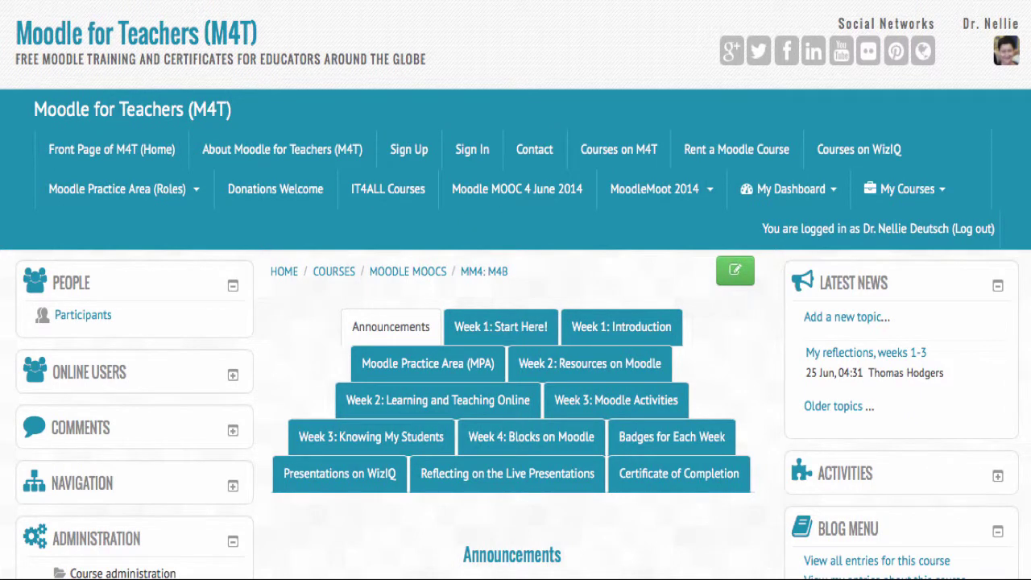
- Copy the course page's address, switch to the WizIQ live class and move the Screen Share Viewer away from the chat
{"action": "right_click", "coordinate": [706, 7]}
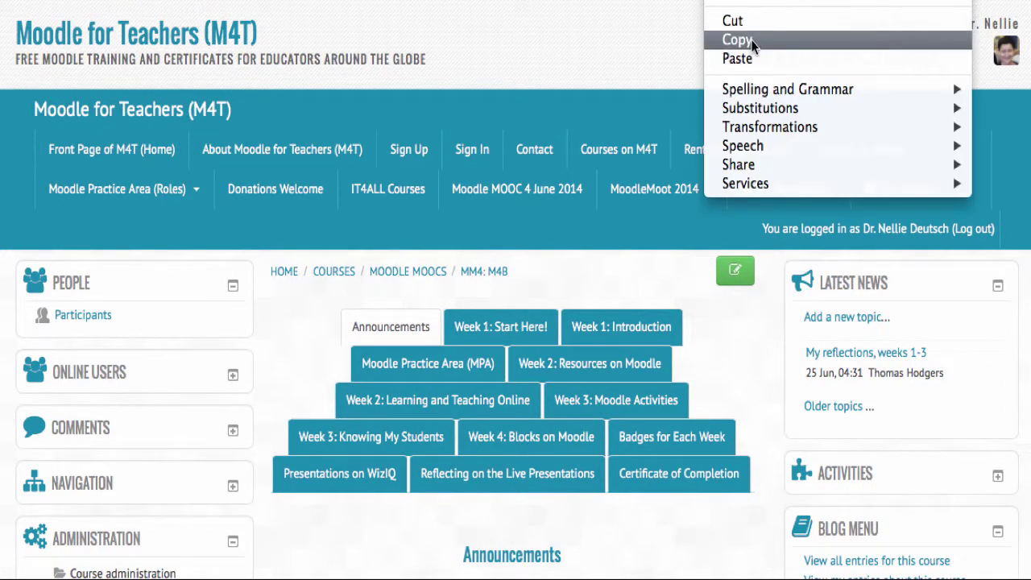
{"action": "left_click", "coordinate": [753, 37]}
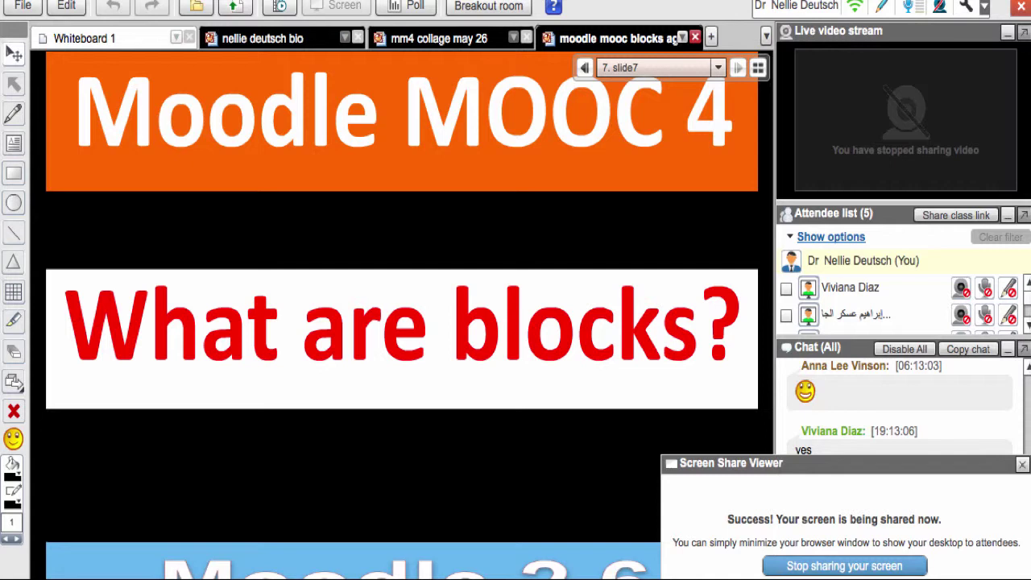
{"action": "left_click_drag", "start_coordinate": [929, 472], "coordinate": [402, 577]}
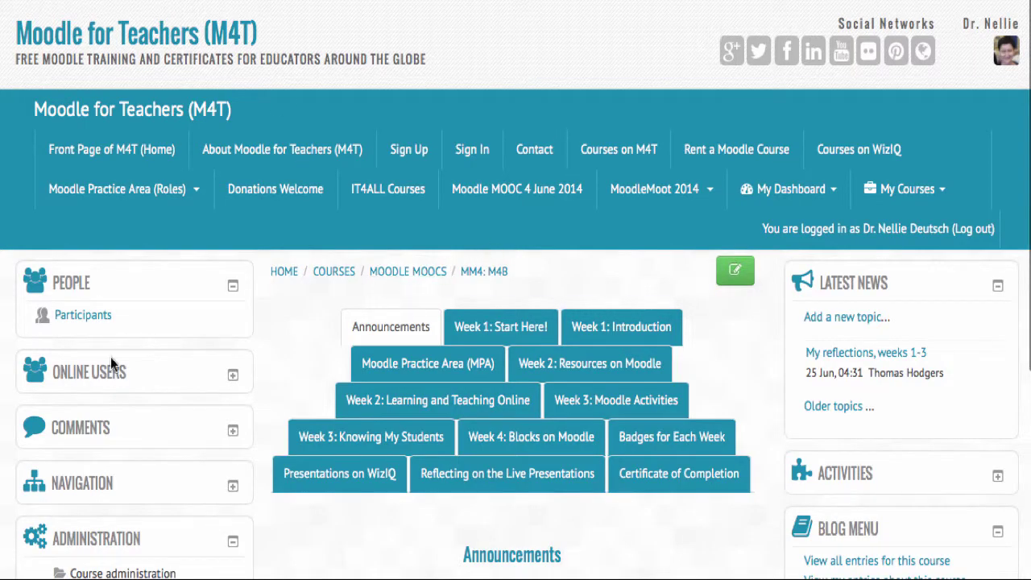
- Back on the Moodle course page, switch the role to Moodle Student
{"action": "scroll", "coordinate": [110, 357], "scroll_direction": "down", "scroll_amount": 5}
{"action": "scroll", "coordinate": [113, 365], "scroll_direction": "down", "scroll_amount": 4}
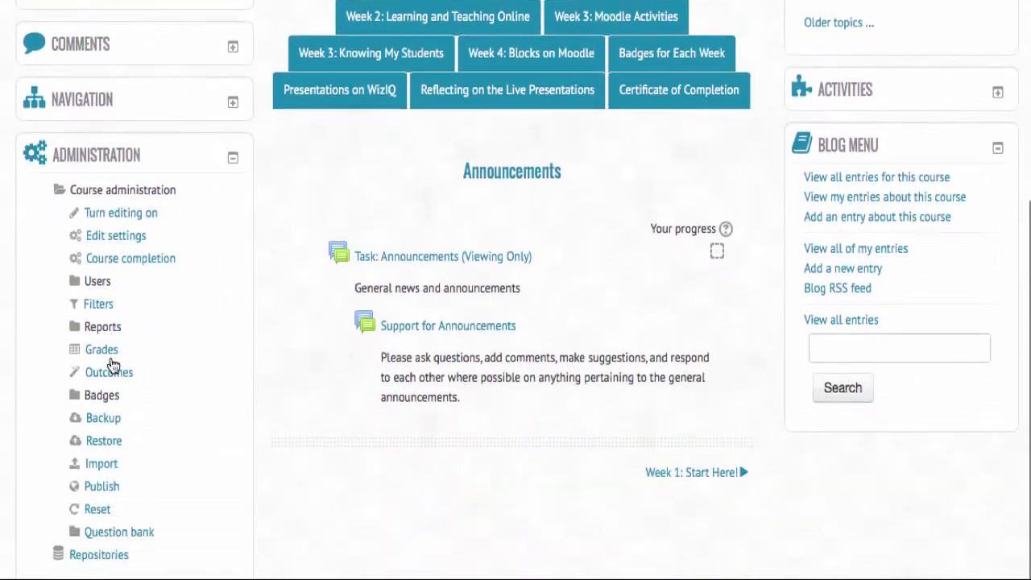
{"action": "left_click", "coordinate": [123, 520]}
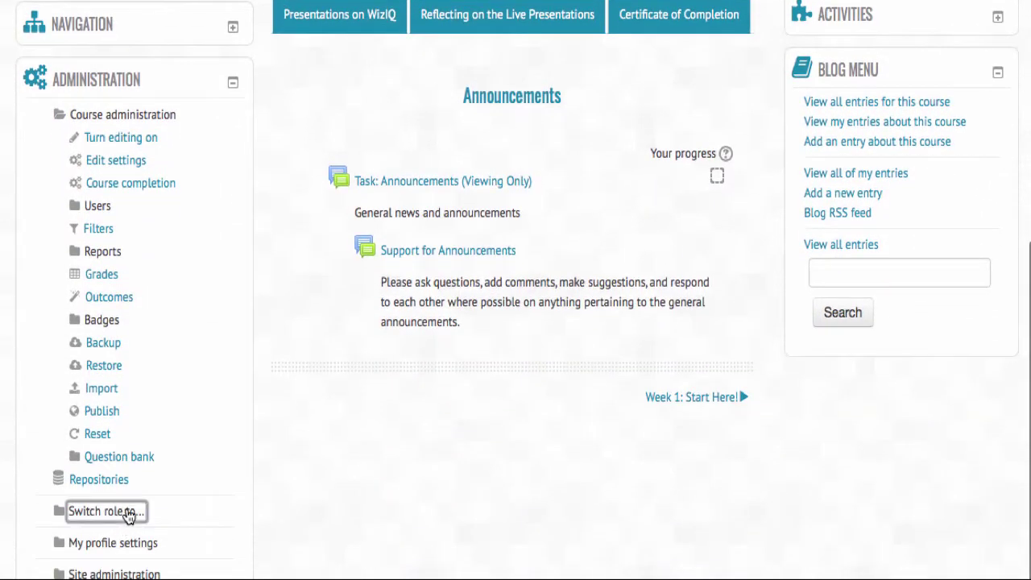
{"action": "scroll", "coordinate": [110, 559], "scroll_direction": "down", "scroll_amount": 2}
{"action": "scroll", "coordinate": [111, 562], "scroll_direction": "down", "scroll_amount": 2}
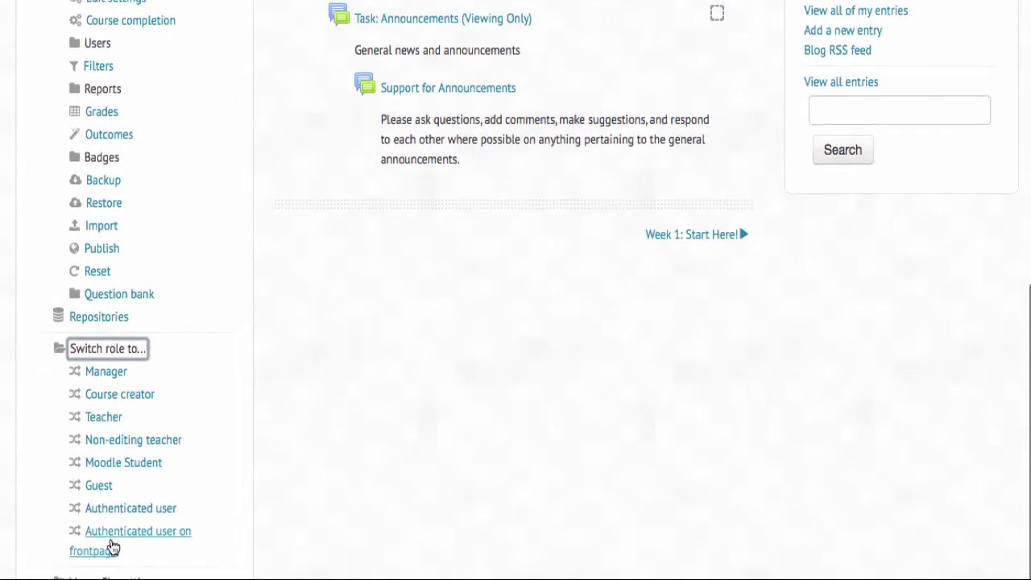
{"action": "left_click", "coordinate": [131, 458]}
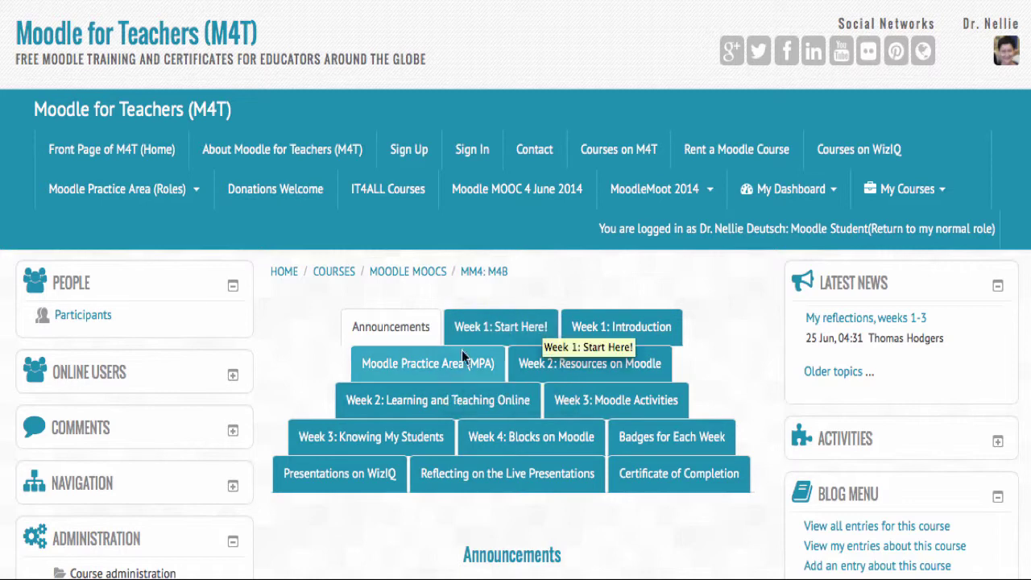
- Open the course section Week 1: Start Here! and view its tasks
{"action": "scroll", "coordinate": [610, 355], "scroll_direction": "down", "scroll_amount": 2}
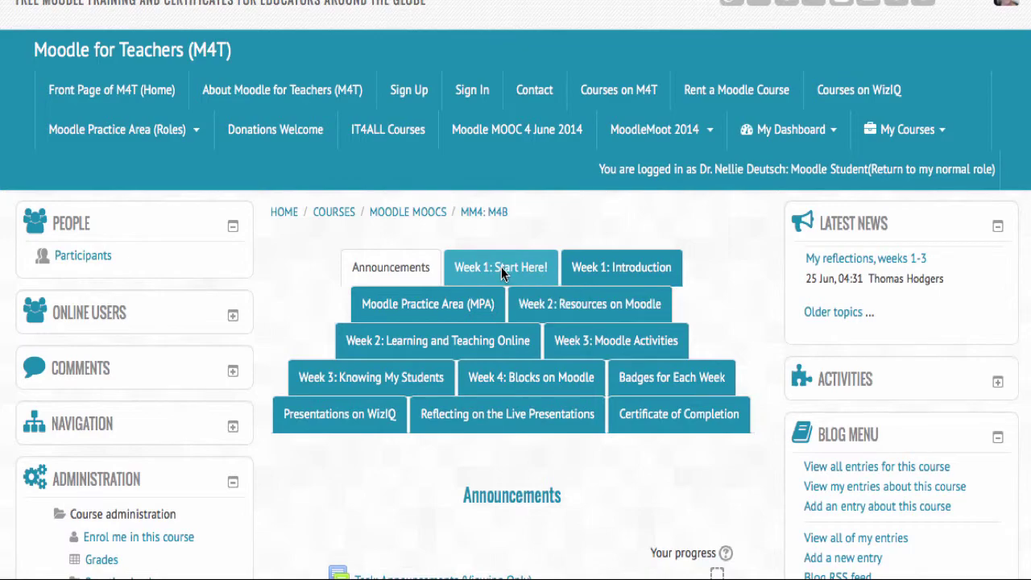
{"action": "left_click", "coordinate": [501, 266]}
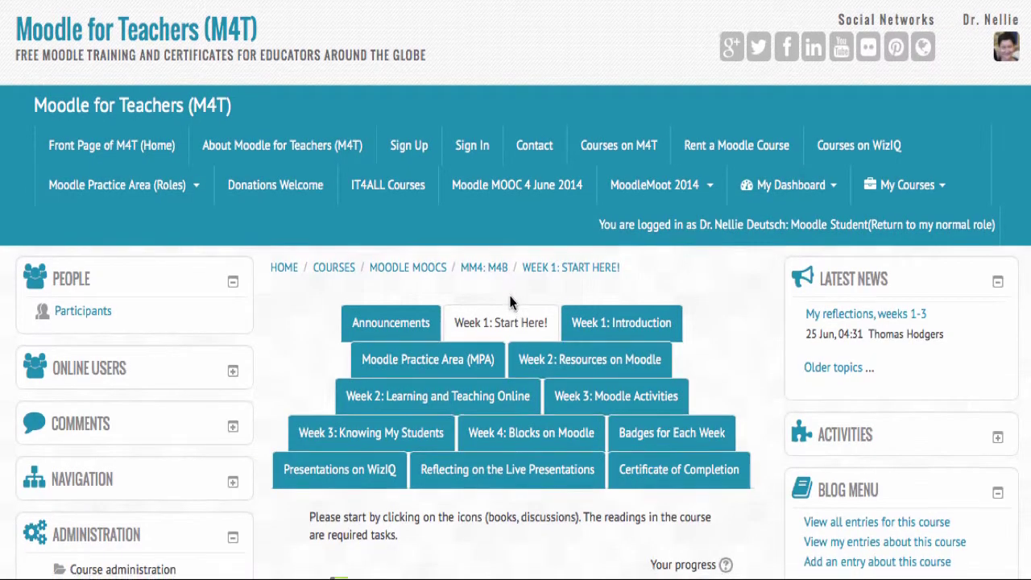
{"action": "scroll", "coordinate": [510, 302], "scroll_direction": "down", "scroll_amount": 7}
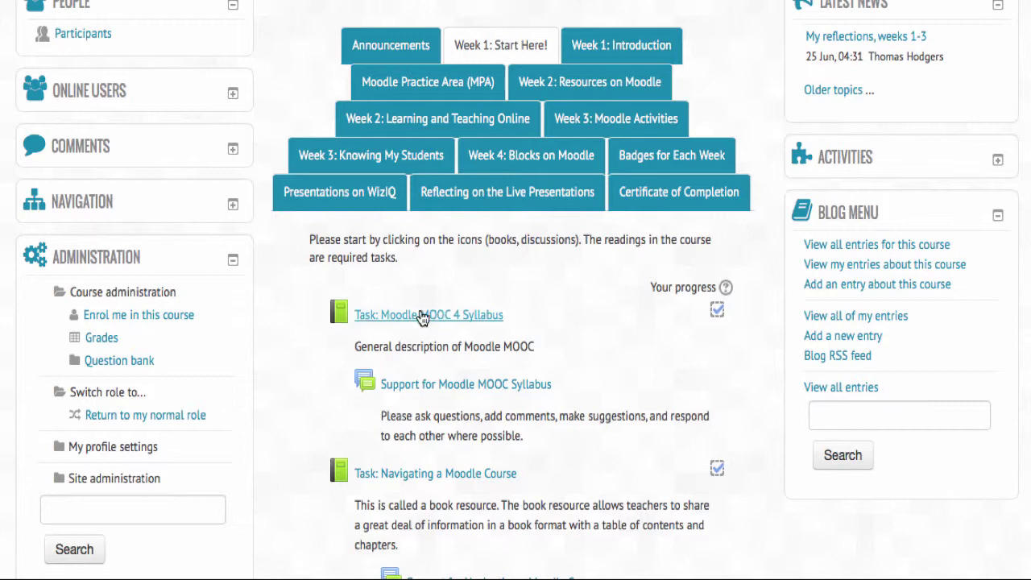
- Look over the remaining Week 1: Start Here! tasks, and open the section Week 1: Introduction to view its tasks
{"action": "scroll", "coordinate": [422, 316], "scroll_direction": "down", "scroll_amount": 3}
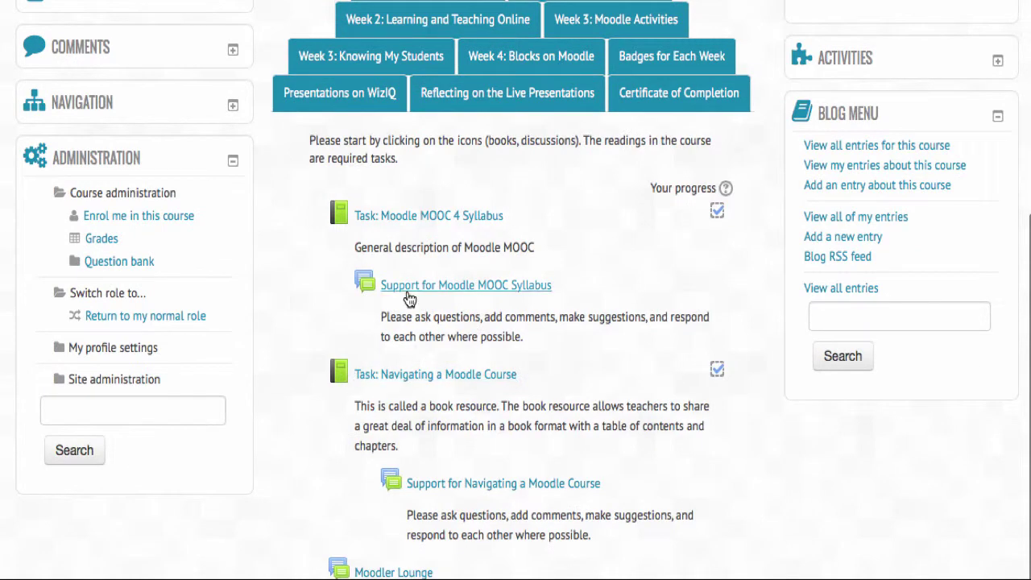
{"action": "scroll", "coordinate": [370, 288], "scroll_direction": "down", "scroll_amount": 3}
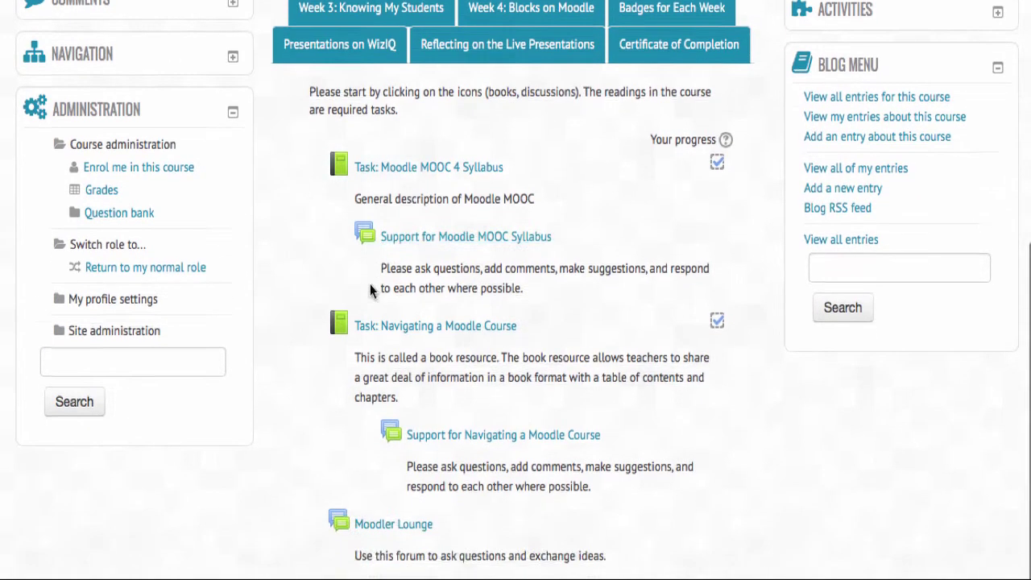
{"action": "scroll", "coordinate": [372, 287], "scroll_direction": "up", "scroll_amount": 4}
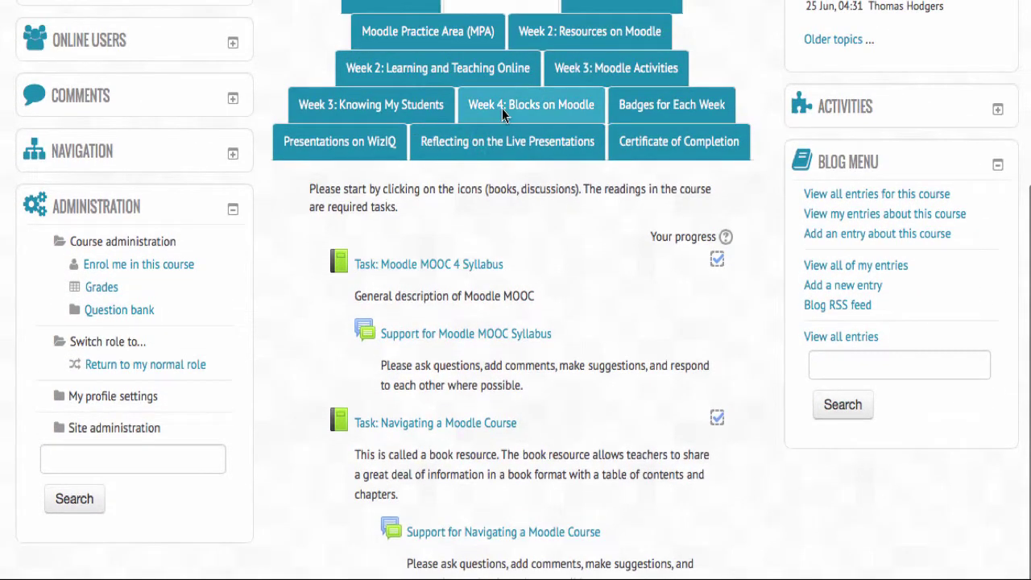
{"action": "scroll", "coordinate": [502, 108], "scroll_direction": "up", "scroll_amount": 5}
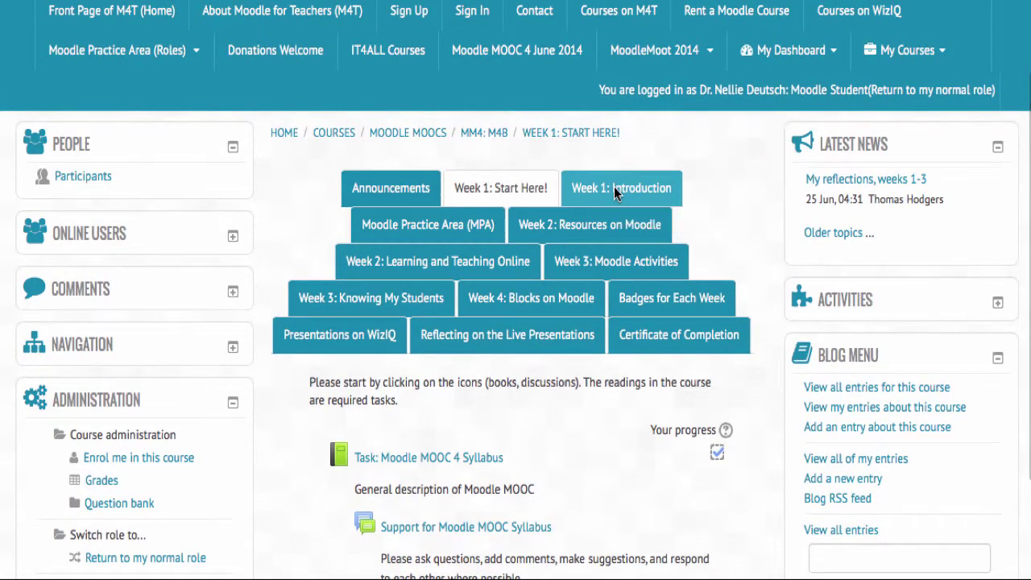
{"action": "left_click", "coordinate": [617, 190]}
{"action": "scroll", "coordinate": [535, 274], "scroll_direction": "down", "scroll_amount": 3}
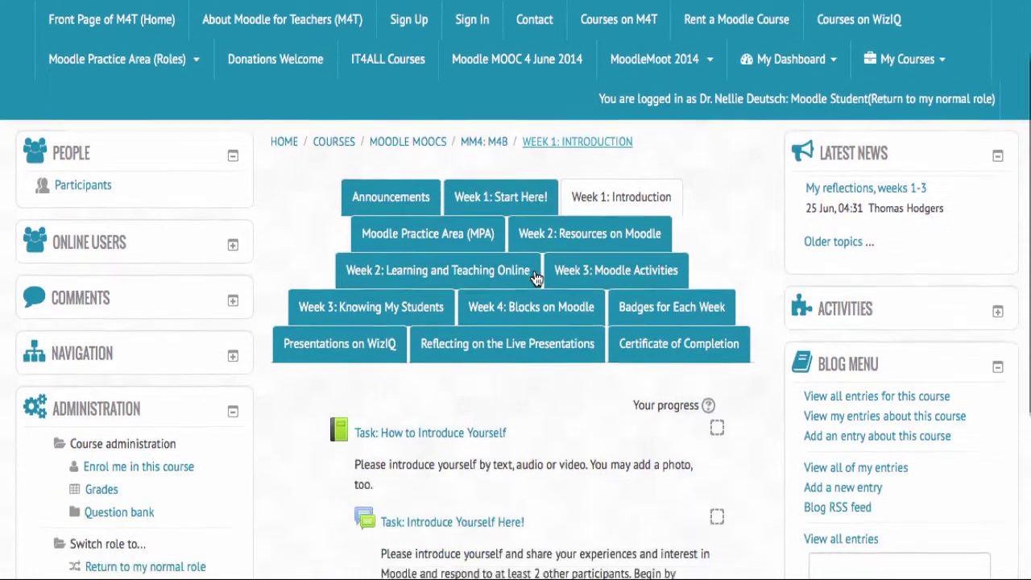
{"action": "scroll", "coordinate": [535, 274], "scroll_direction": "down", "scroll_amount": 4}
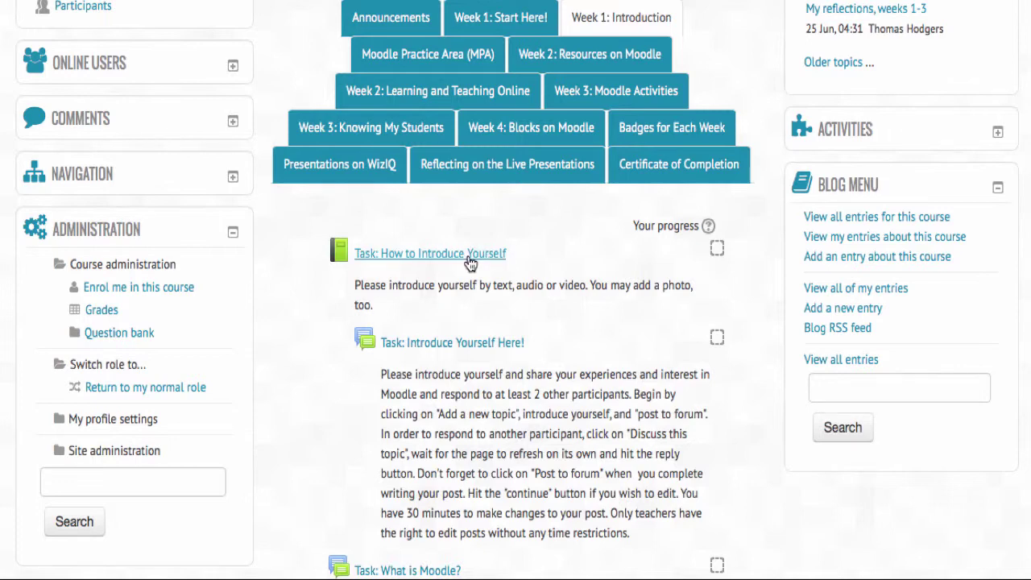
{"action": "scroll", "coordinate": [463, 277], "scroll_direction": "down", "scroll_amount": 1}
{"action": "scroll", "coordinate": [451, 325], "scroll_direction": "down", "scroll_amount": 2}
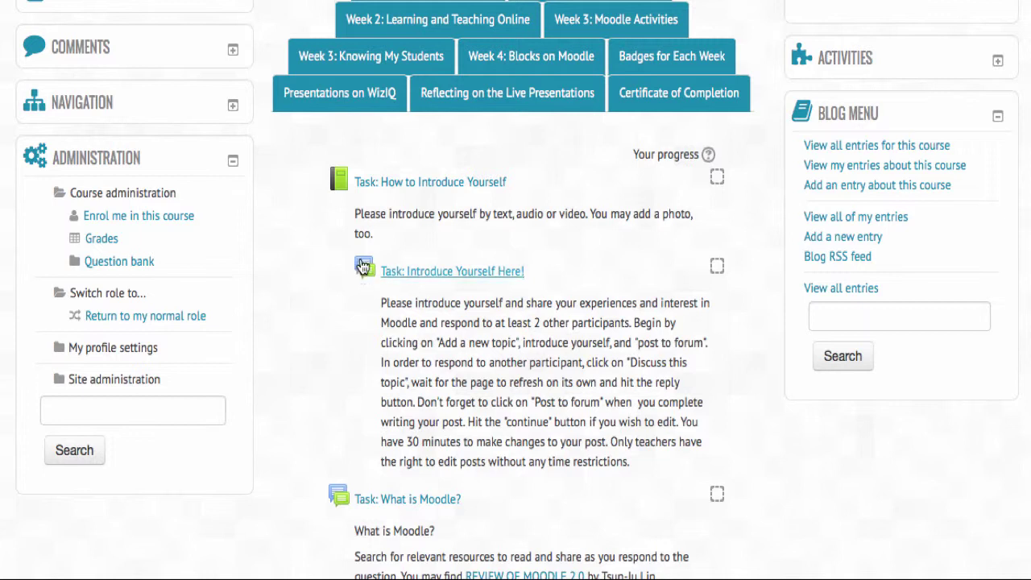
- Open the forum Task: Introduce Yourself Here! and start adding a new discussion topic
{"action": "left_click", "coordinate": [429, 274]}
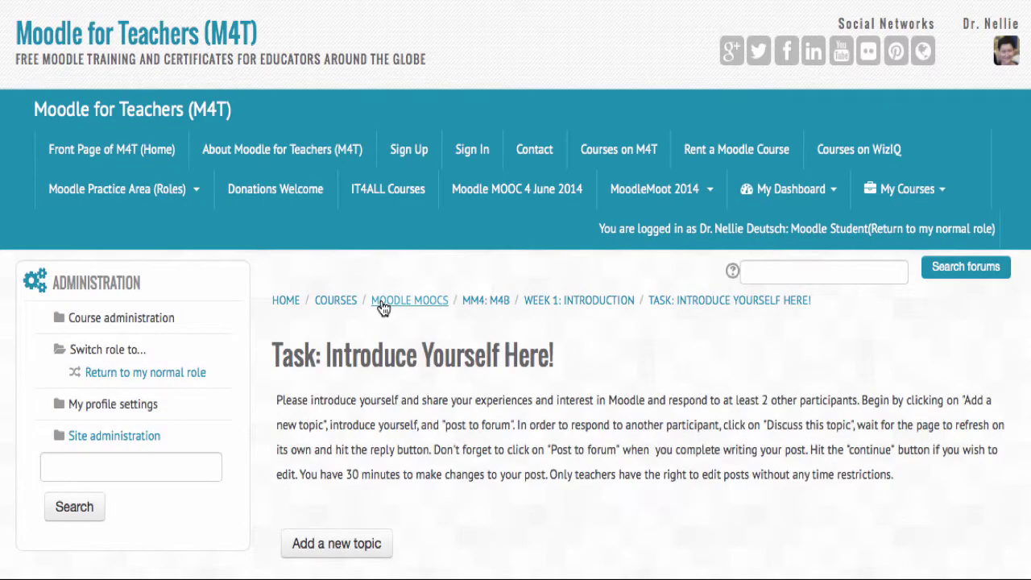
{"action": "scroll", "coordinate": [382, 302], "scroll_direction": "down", "scroll_amount": 3}
{"action": "scroll", "coordinate": [382, 300], "scroll_direction": "down", "scroll_amount": 1}
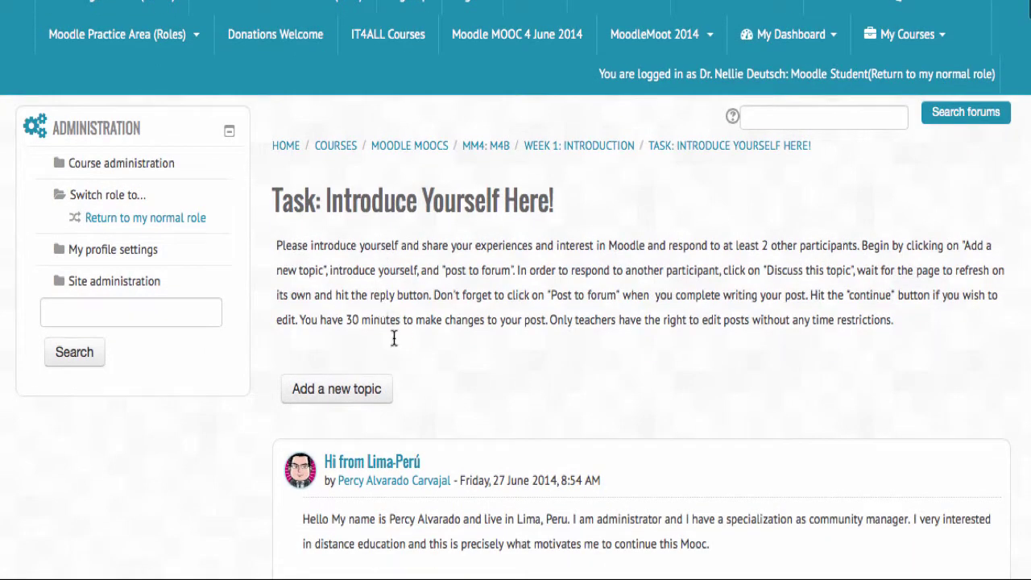
{"action": "scroll", "coordinate": [322, 389], "scroll_direction": "down", "scroll_amount": 2}
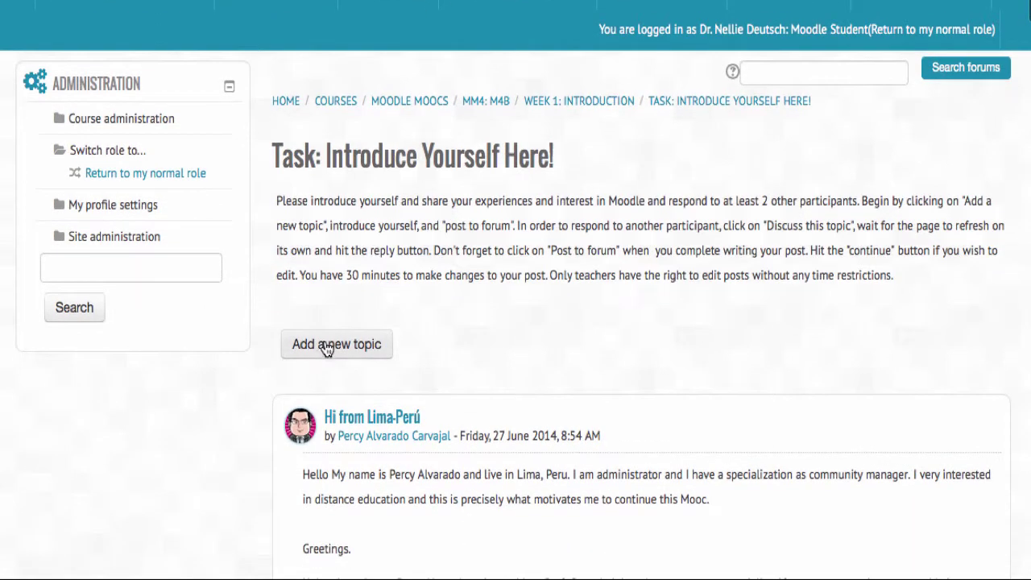
{"action": "left_click", "coordinate": [328, 347]}
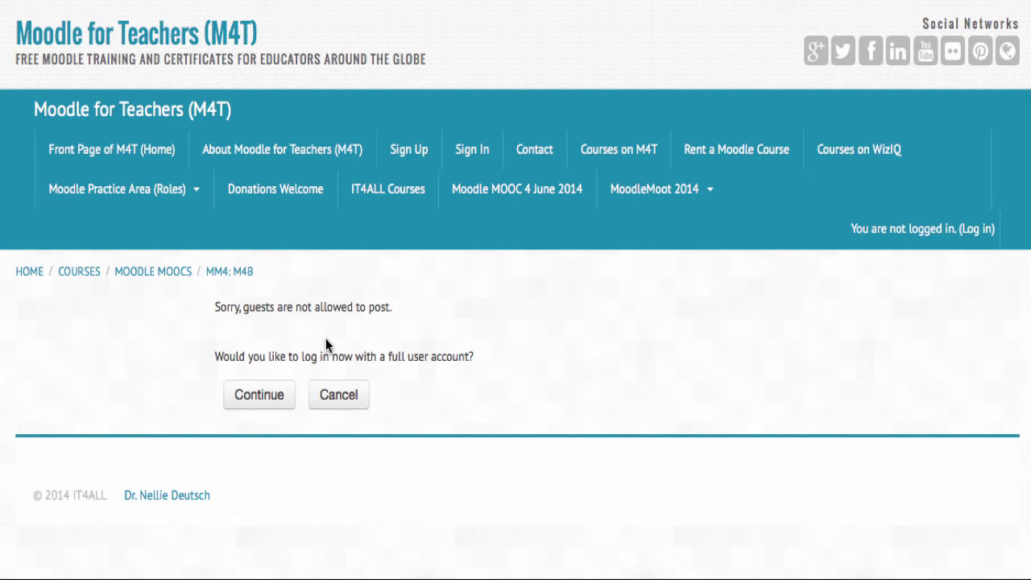
- Continue to the login page and log in with the remembered username and the account password
{"action": "left_click", "coordinate": [256, 395]}
{"action": "left_click", "coordinate": [262, 401]}
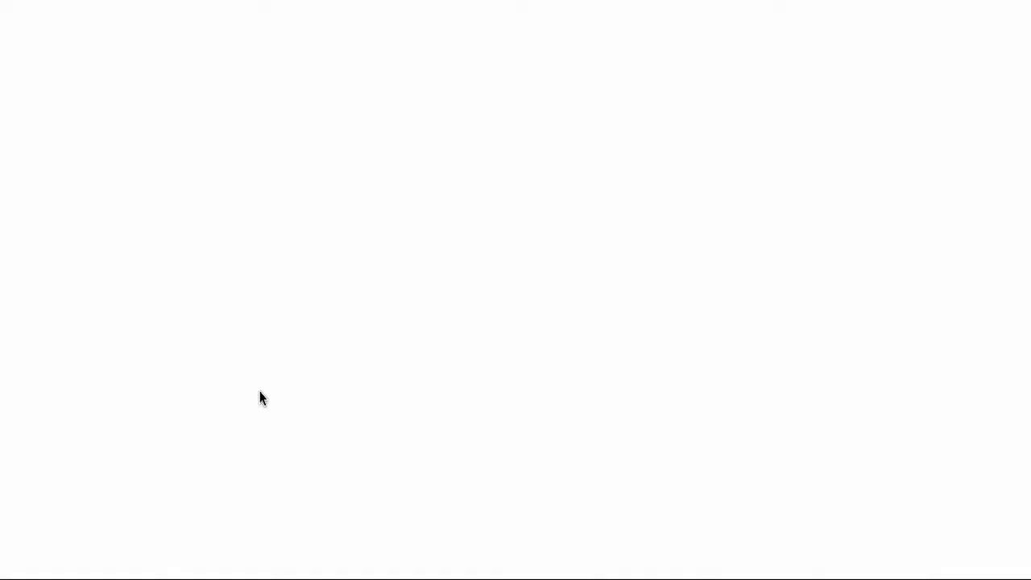
{"action": "scroll", "coordinate": [259, 391], "scroll_direction": "down", "scroll_amount": 2}
{"action": "scroll", "coordinate": [381, 392], "scroll_direction": "down", "scroll_amount": 1}
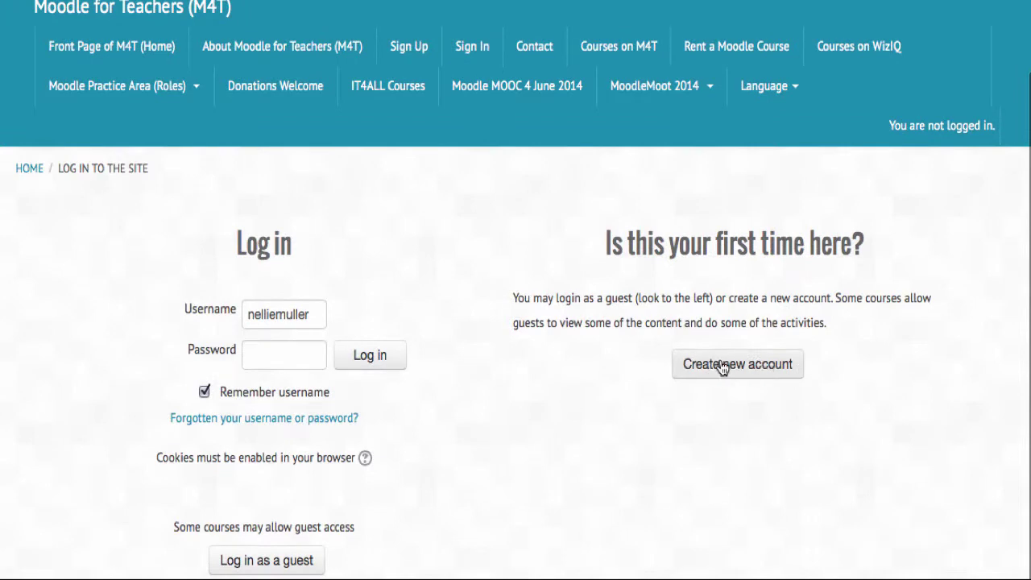
{"action": "left_click", "coordinate": [255, 350]}
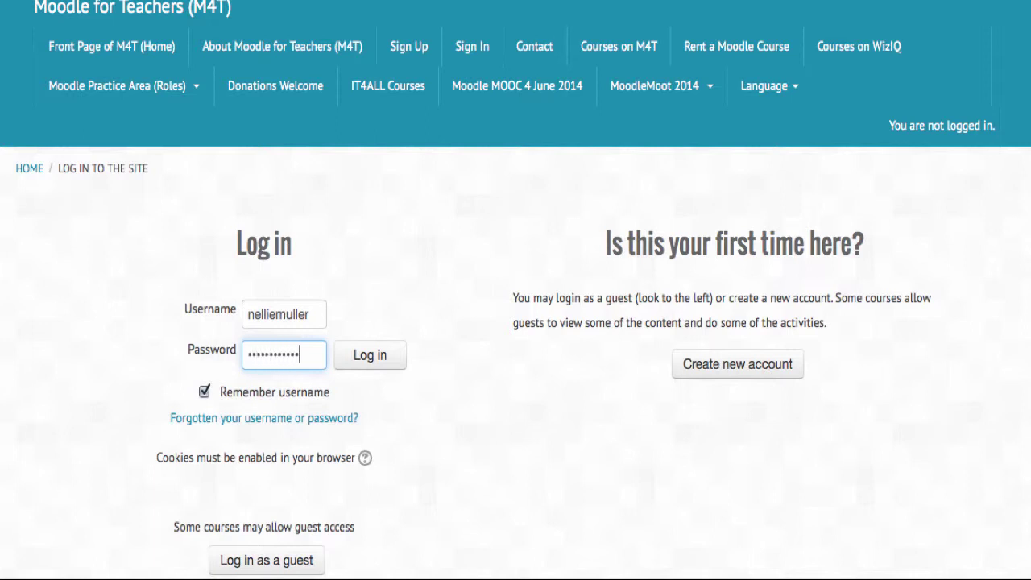
{"action": "left_click", "coordinate": [377, 363]}
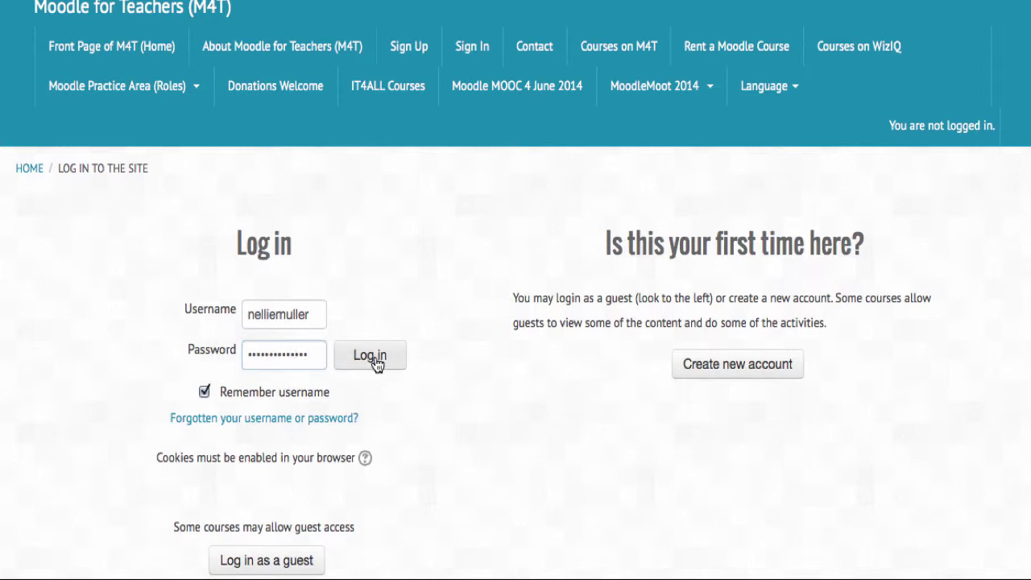
- Enter "Me" as the subject of the new discussion topic
{"action": "scroll", "coordinate": [314, 338], "scroll_direction": "down", "scroll_amount": 2}
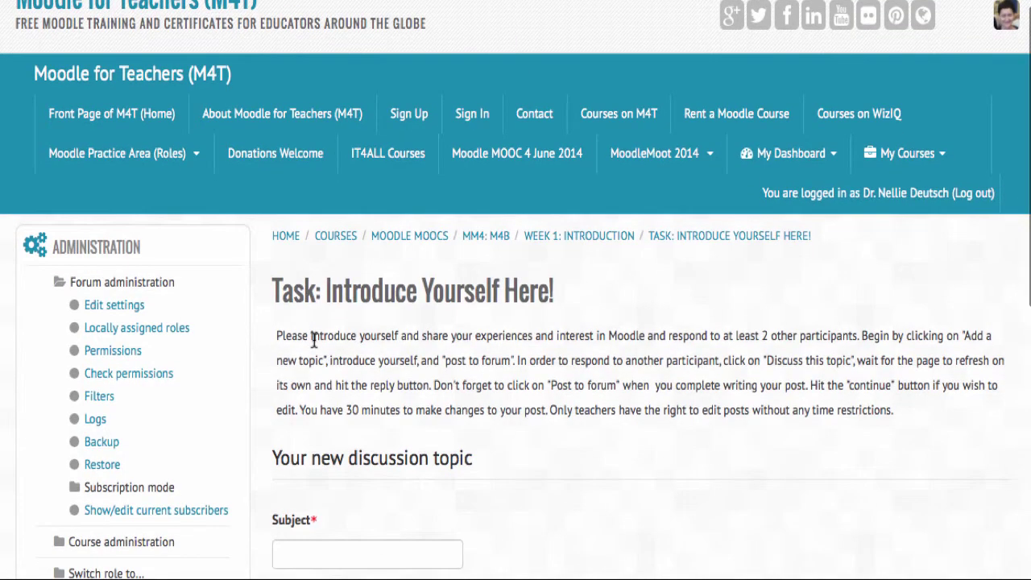
{"action": "scroll", "coordinate": [314, 338], "scroll_direction": "down", "scroll_amount": 1}
{"action": "scroll", "coordinate": [351, 358], "scroll_direction": "down", "scroll_amount": 1}
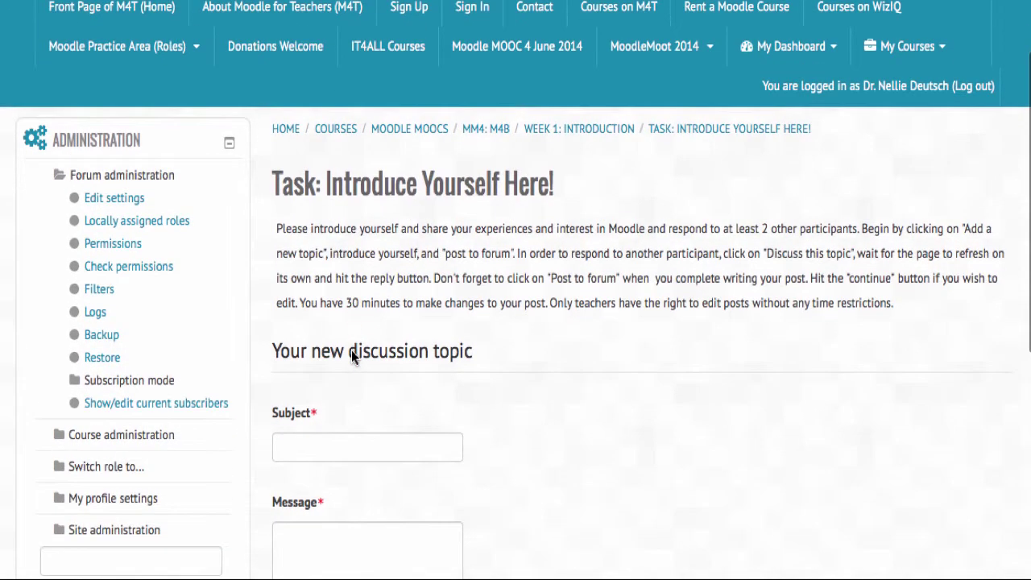
{"action": "scroll", "coordinate": [491, 391], "scroll_direction": "down", "scroll_amount": 2}
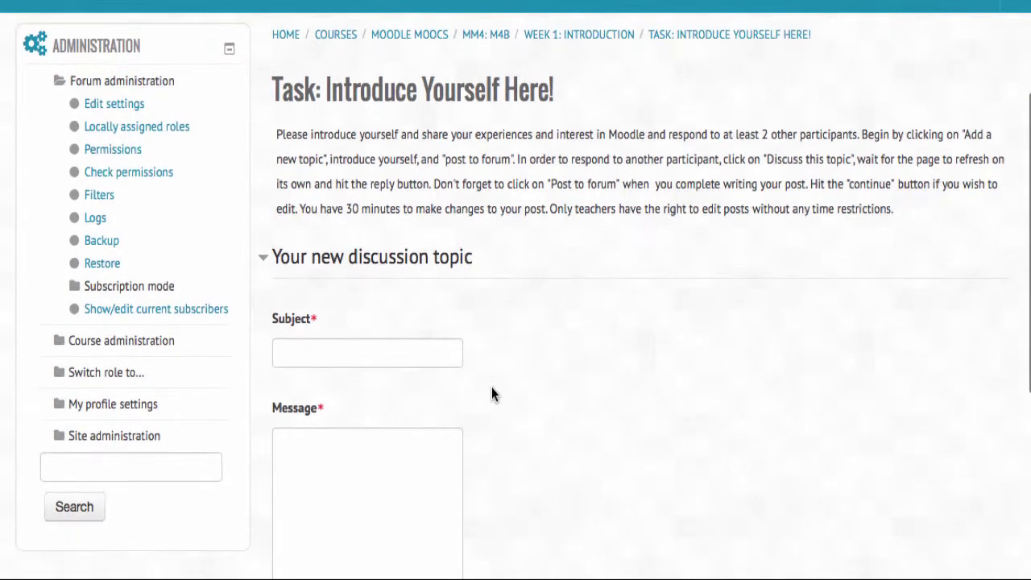
{"action": "scroll", "coordinate": [444, 400], "scroll_direction": "down", "scroll_amount": 3}
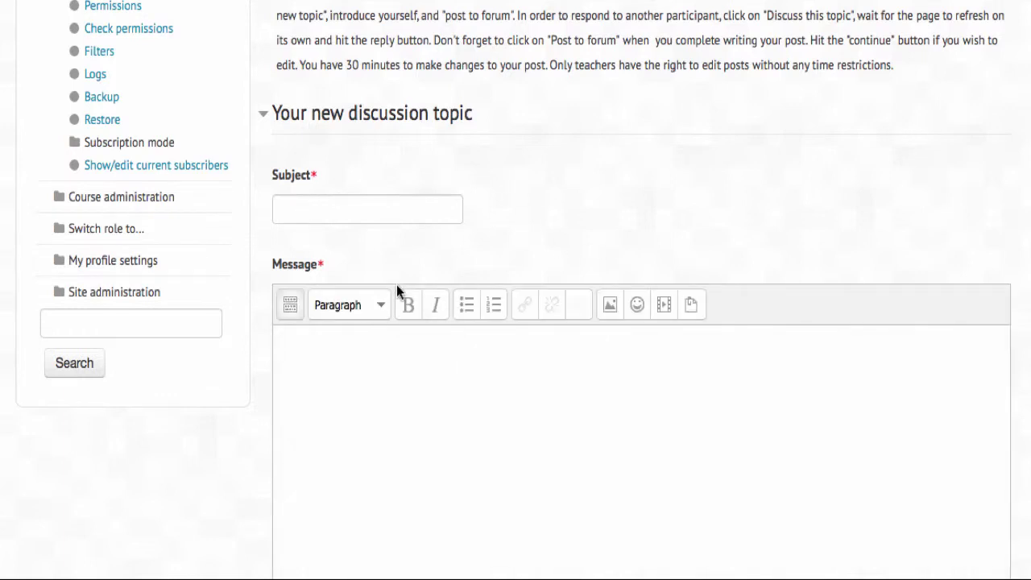
{"action": "scroll", "coordinate": [398, 290], "scroll_direction": "down", "scroll_amount": 1}
{"action": "scroll", "coordinate": [345, 302], "scroll_direction": "down", "scroll_amount": 2}
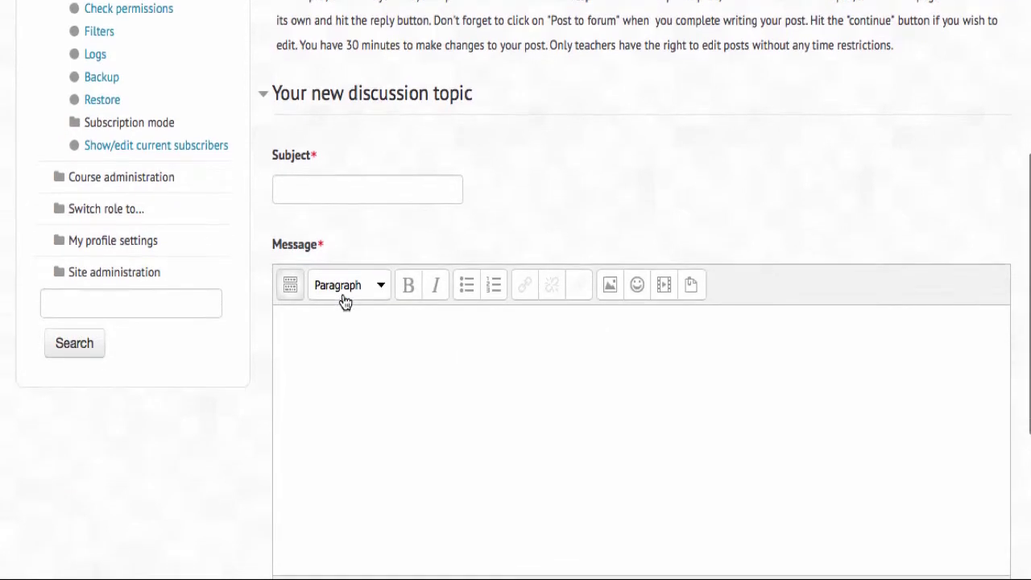
{"action": "left_click", "coordinate": [298, 191]}
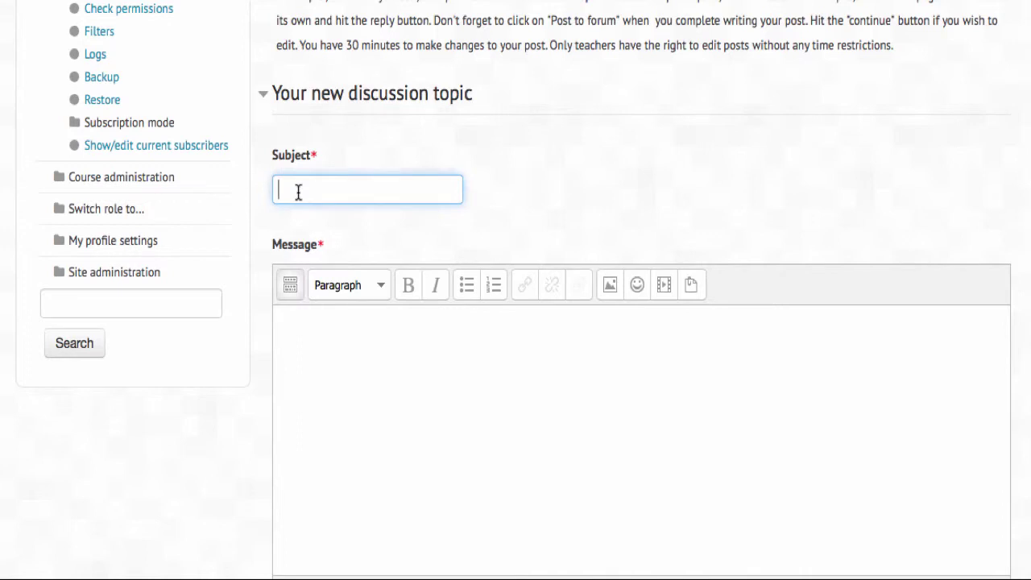
{"action": "type", "text": "Me"}
- Expand the message editor's full set of formatting tools and write "Hello to everyone!" as the message
{"action": "left_click", "coordinate": [294, 330]}
{"action": "scroll", "coordinate": [295, 330], "scroll_direction": "down", "scroll_amount": 2}
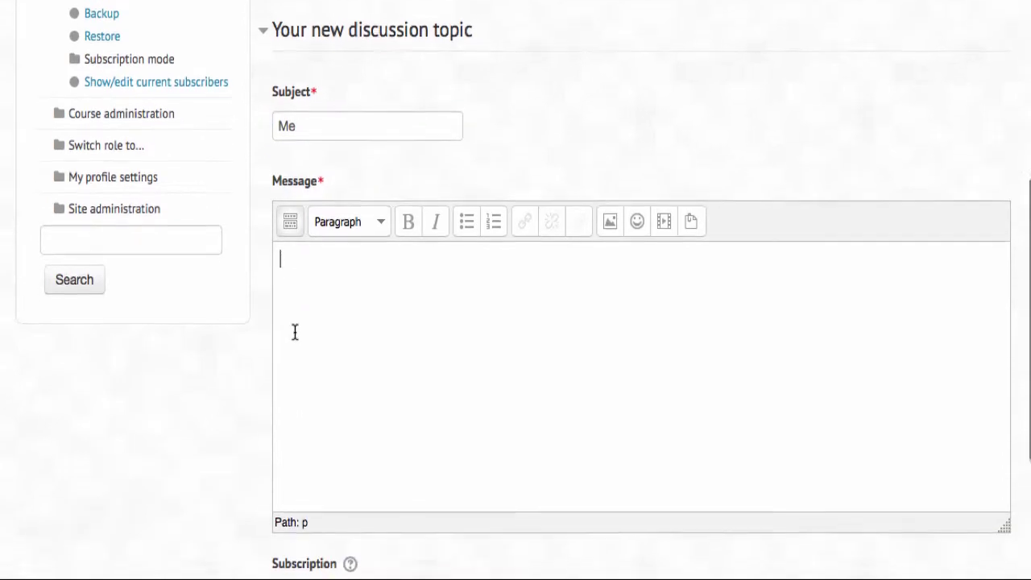
{"action": "scroll", "coordinate": [295, 330], "scroll_direction": "down", "scroll_amount": 1}
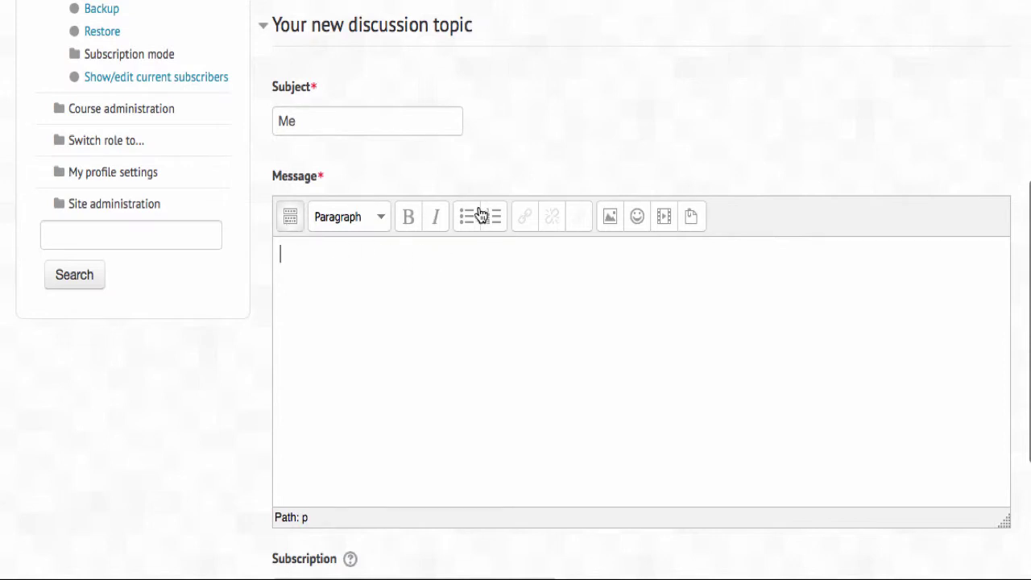
{"action": "left_click", "coordinate": [295, 218]}
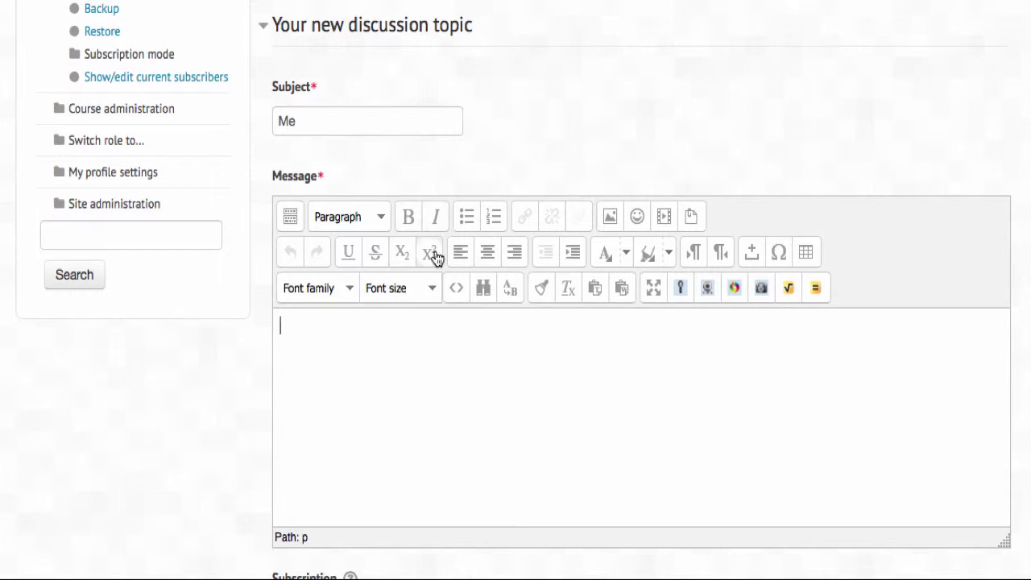
{"action": "scroll", "coordinate": [318, 332], "scroll_direction": "down", "scroll_amount": 1}
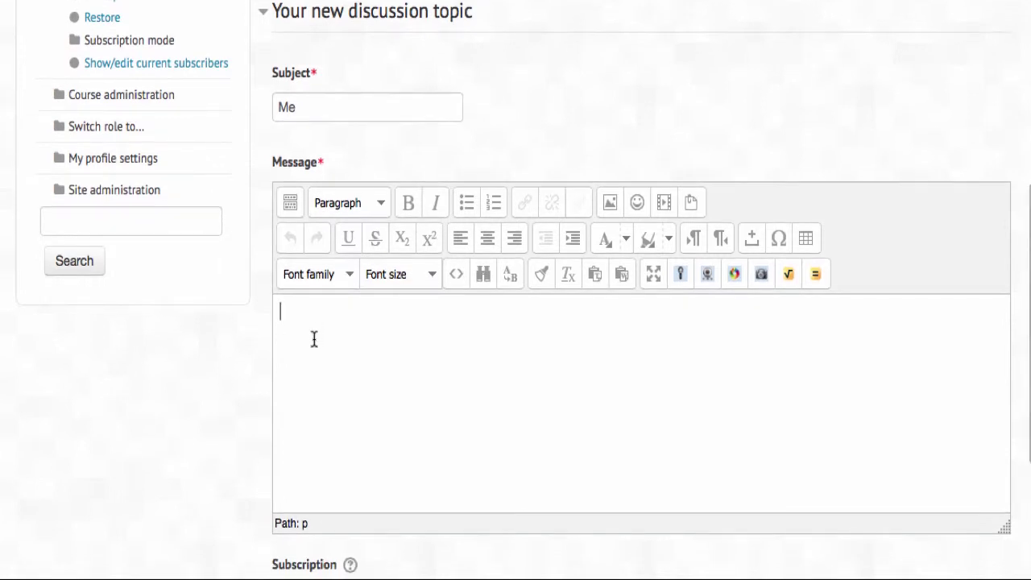
{"action": "type", "text": "Hello"}
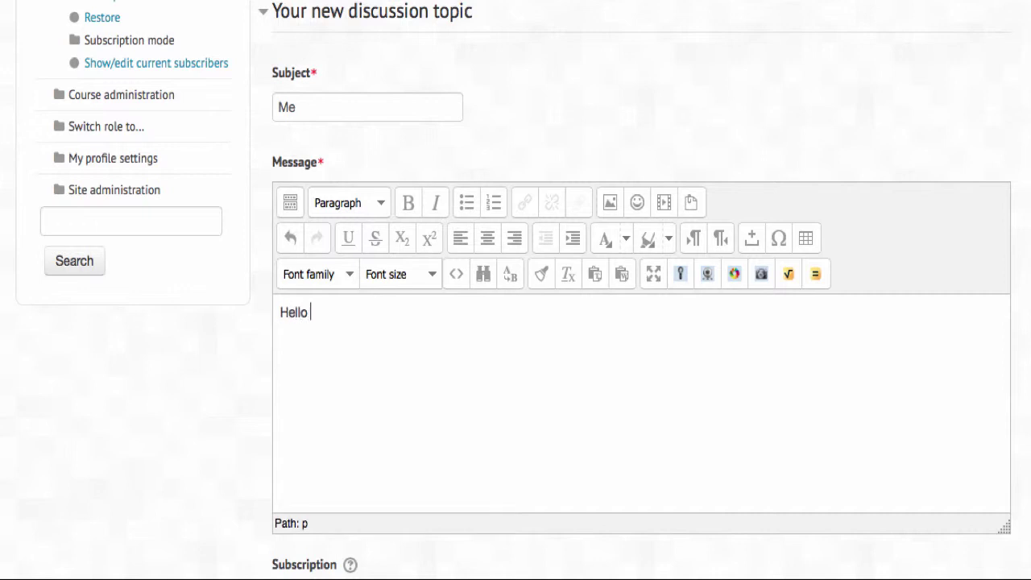
{"action": "type", "text": " to everyone!"}
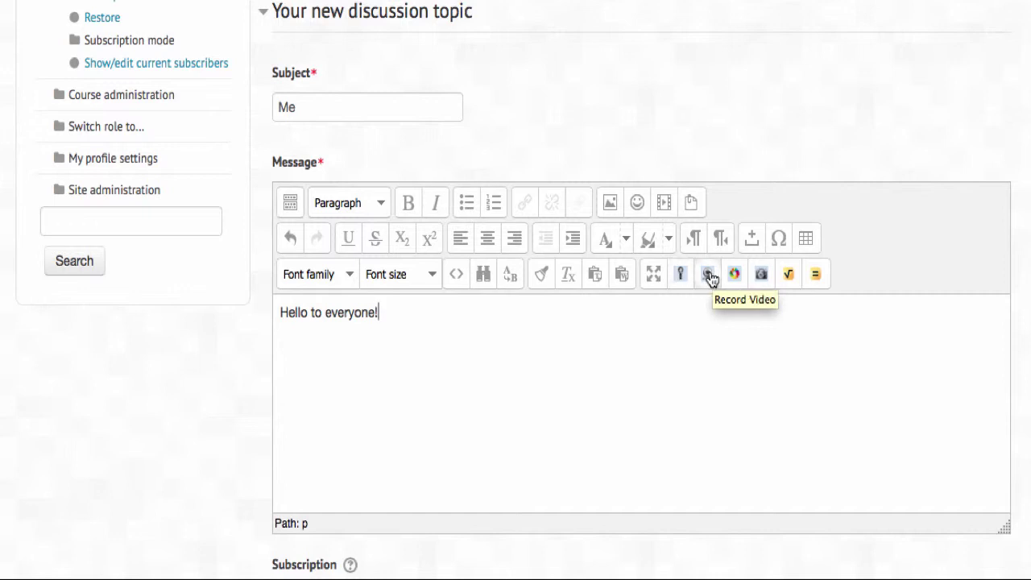
- Record an audio clip of about 8 seconds and play it back, closing the recorder without inserting the clip
{"action": "left_click", "coordinate": [681, 280]}
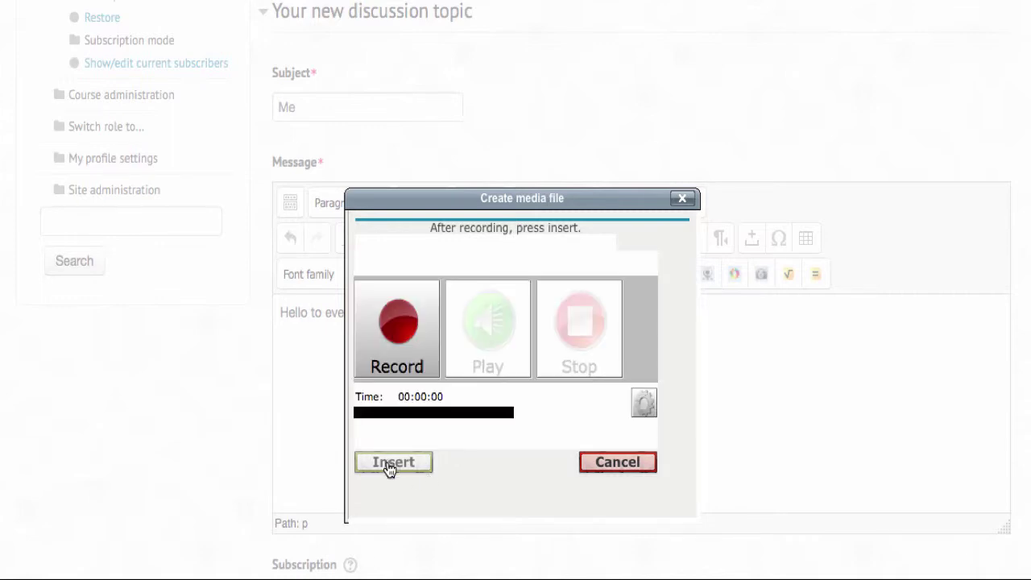
{"action": "left_click", "coordinate": [396, 329]}
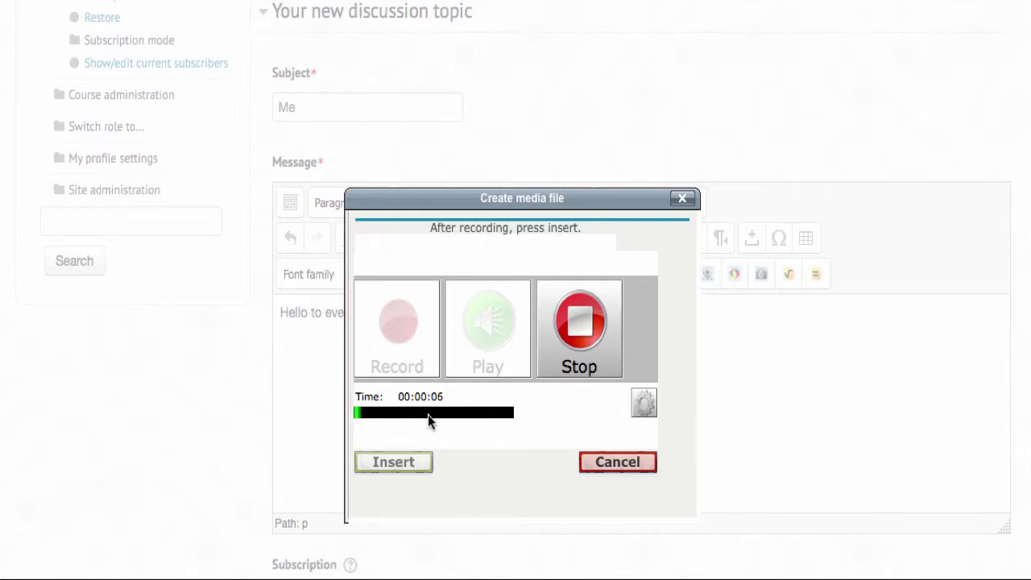
{"action": "left_click", "coordinate": [576, 313]}
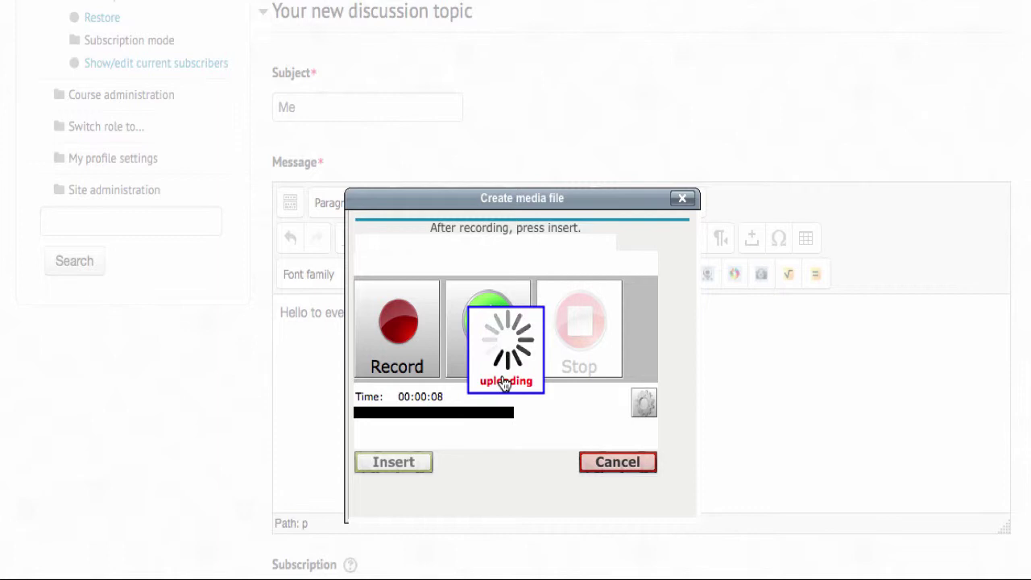
{"action": "left_click", "coordinate": [503, 338]}
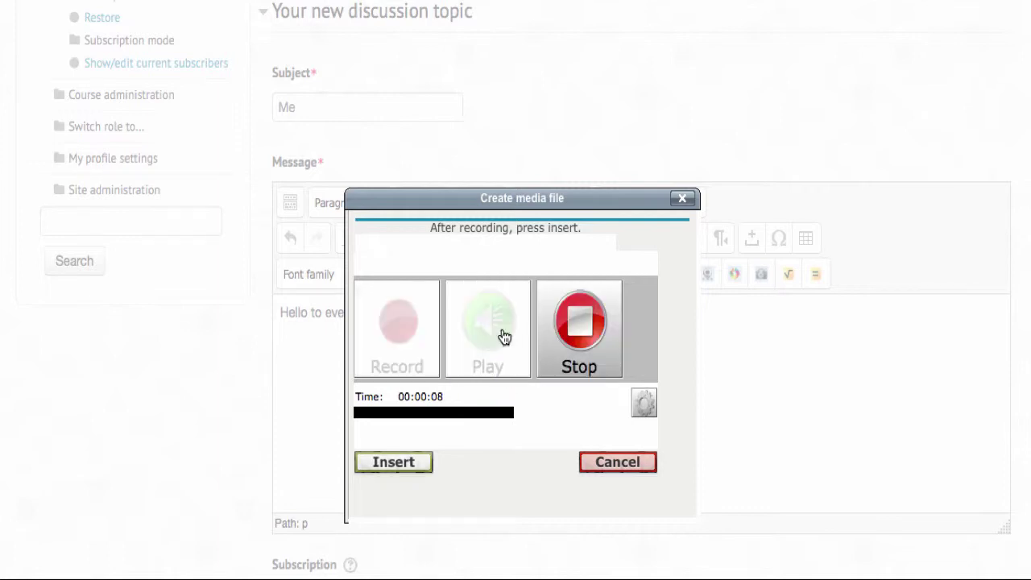
{"action": "left_click", "coordinate": [589, 328]}
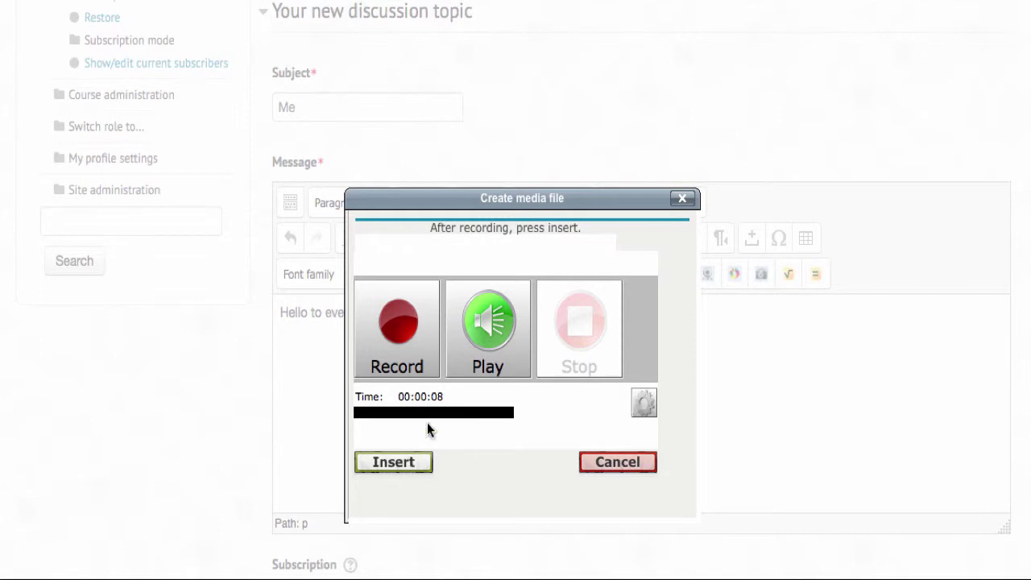
{"action": "left_click", "coordinate": [681, 201]}
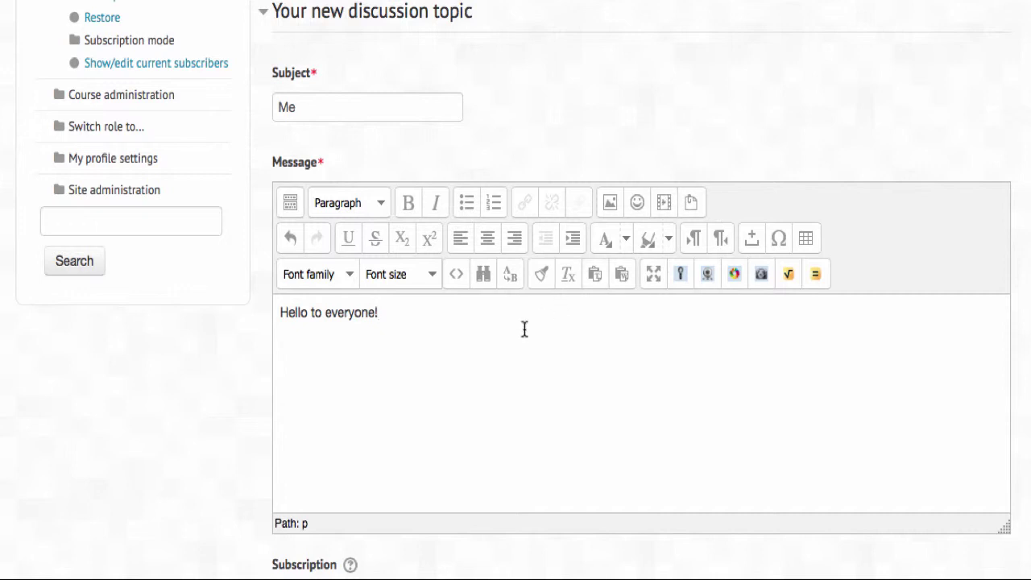
- Check the subscription choices for the new topic and keep "I don't want email copies of posts to this forum"
{"action": "scroll", "coordinate": [417, 319], "scroll_direction": "down", "scroll_amount": 1}
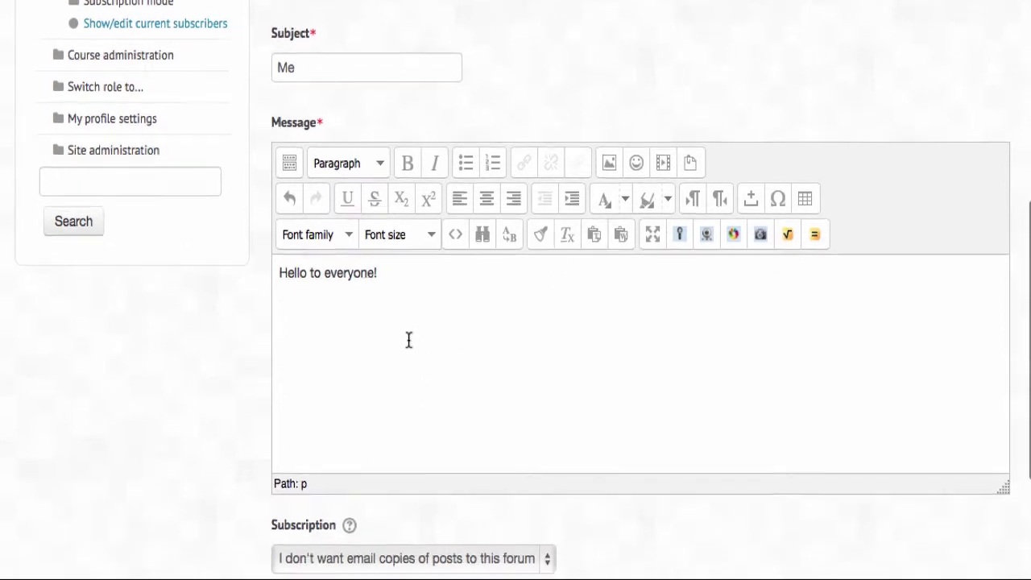
{"action": "scroll", "coordinate": [537, 347], "scroll_direction": "down", "scroll_amount": 4}
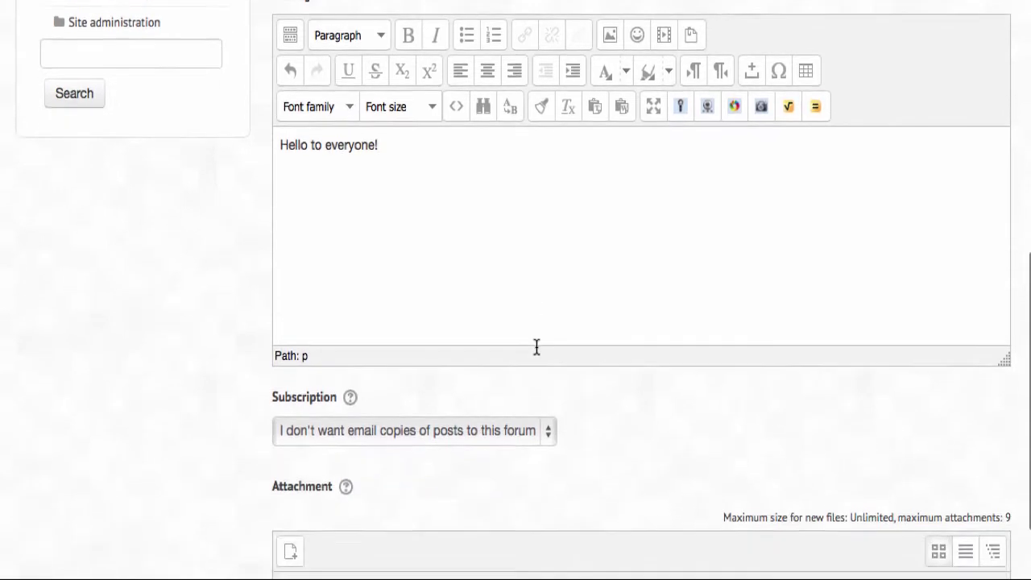
{"action": "scroll", "coordinate": [537, 330], "scroll_direction": "down", "scroll_amount": 1}
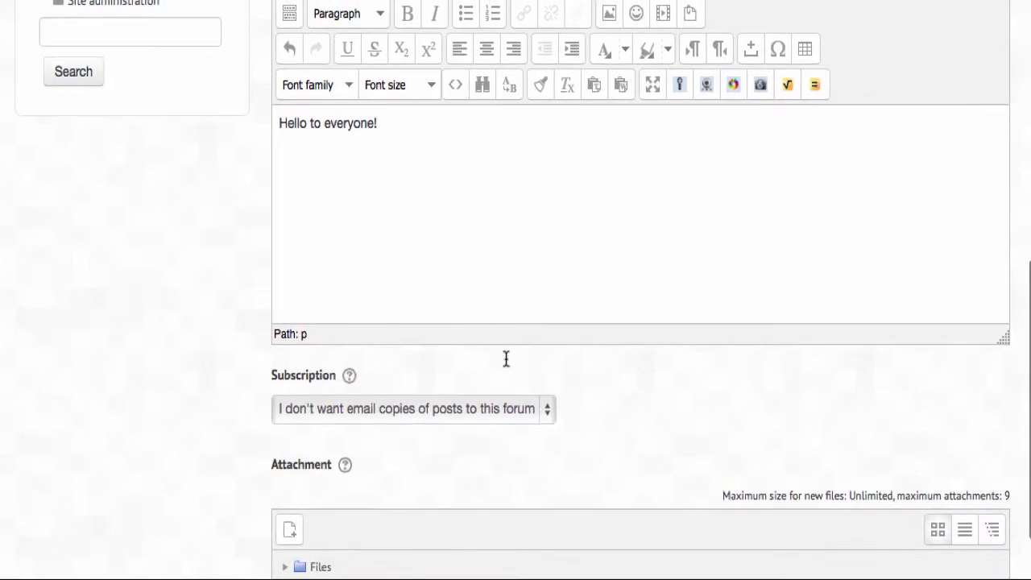
{"action": "left_click", "coordinate": [545, 415]}
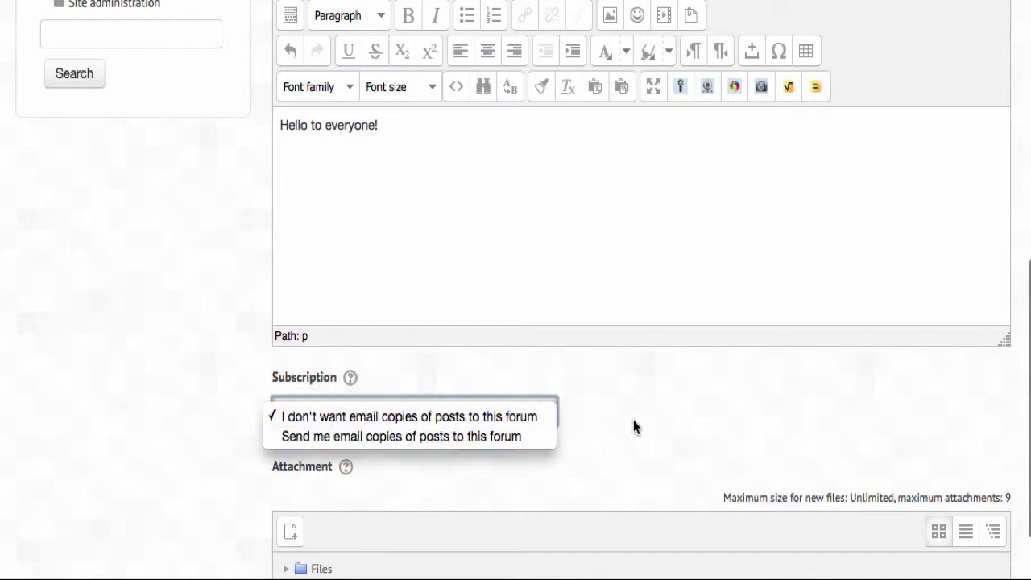
{"action": "left_click", "coordinate": [553, 400]}
{"action": "scroll", "coordinate": [421, 411], "scroll_direction": "down", "scroll_amount": 5}
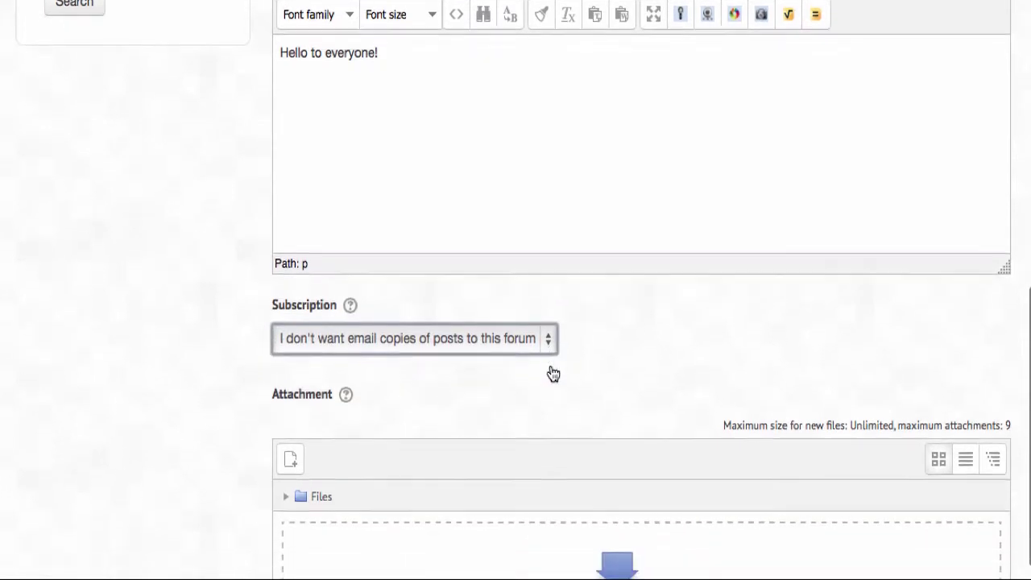
{"action": "scroll", "coordinate": [484, 427], "scroll_direction": "down", "scroll_amount": 1}
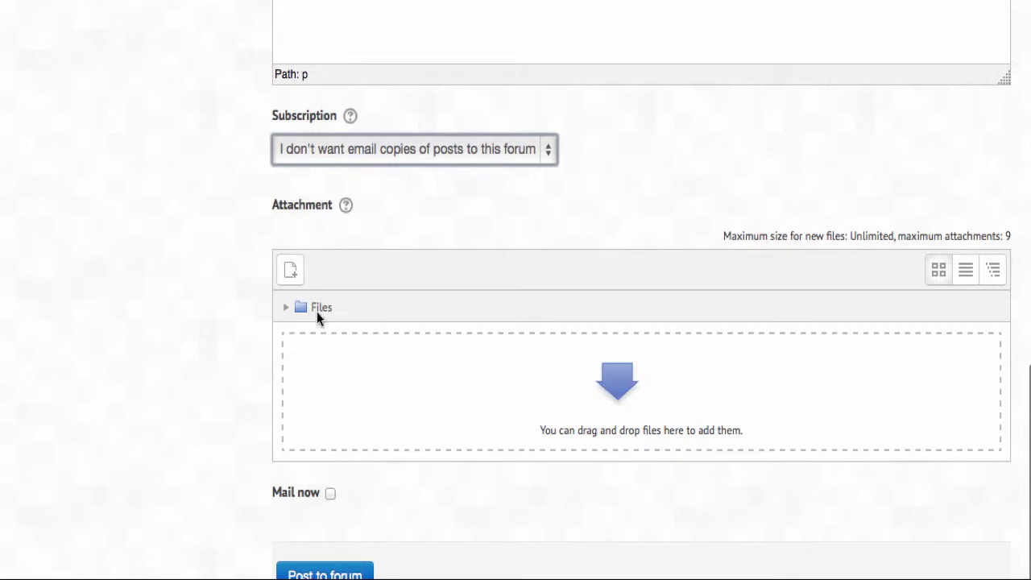
- Turn on Mail now for the new topic, post it to the forum and continue back to the discussion list
{"action": "left_click", "coordinate": [329, 494]}
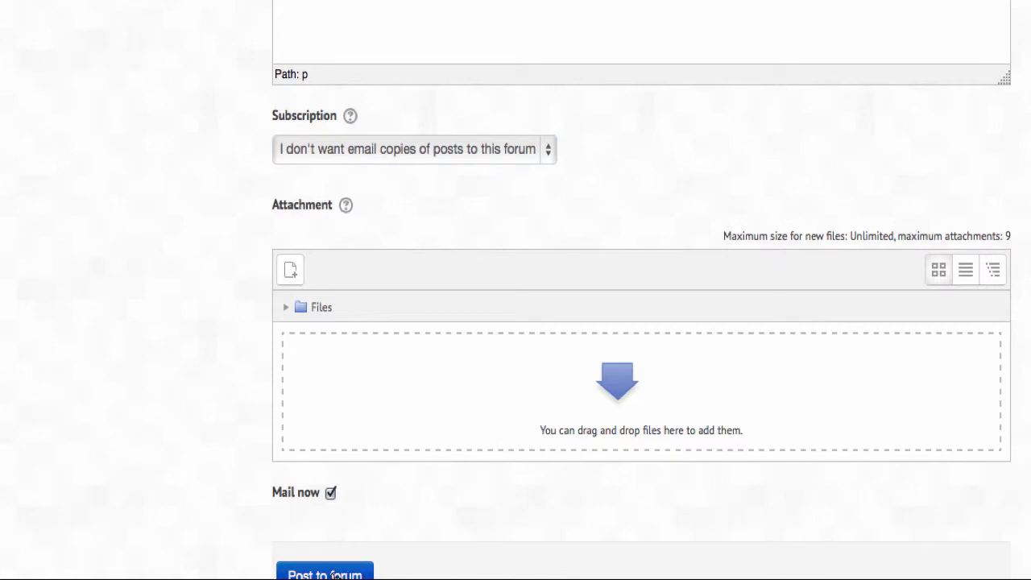
{"action": "scroll", "coordinate": [341, 568], "scroll_direction": "down", "scroll_amount": 1}
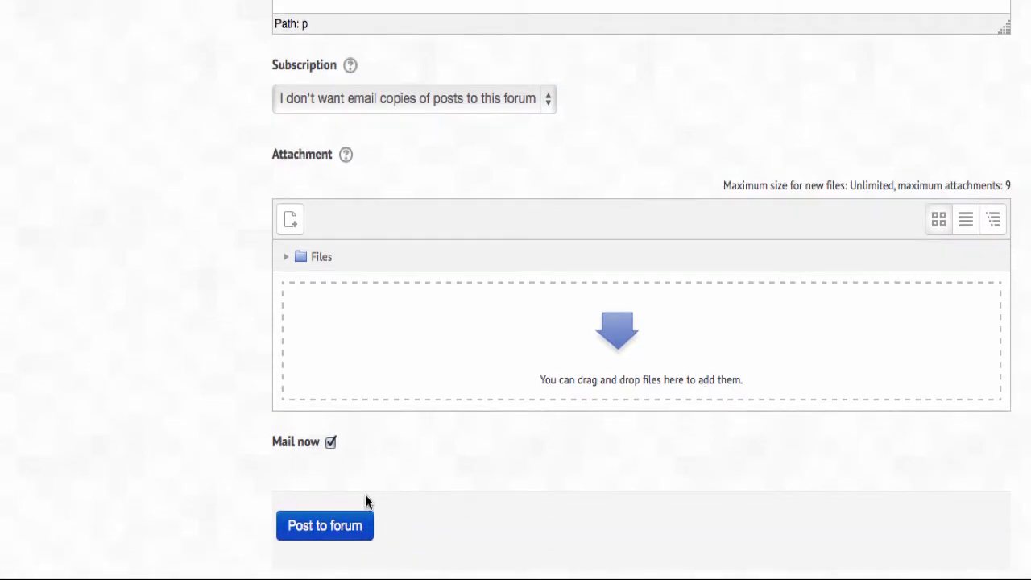
{"action": "left_click", "coordinate": [335, 529]}
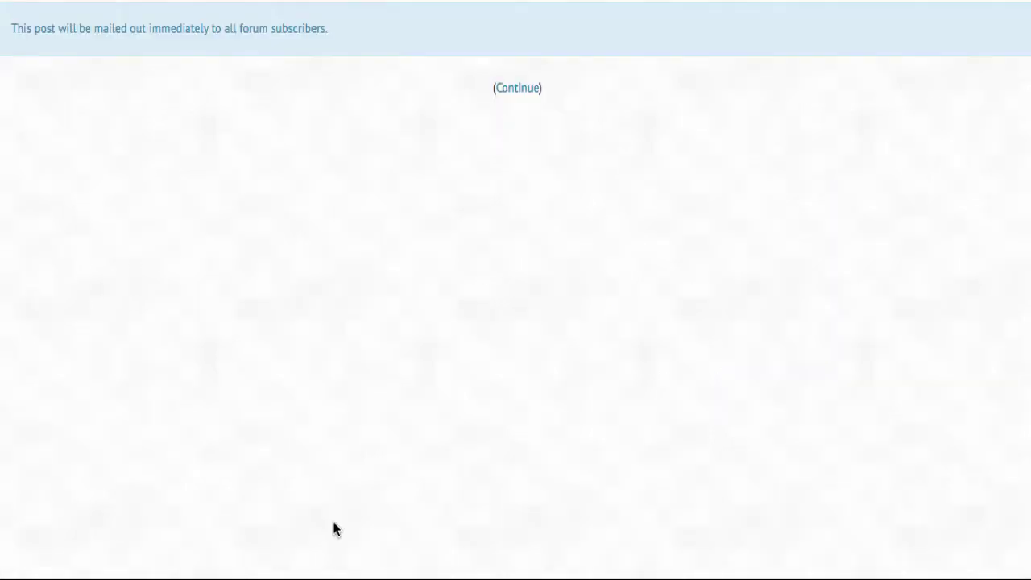
{"action": "left_click", "coordinate": [518, 91]}
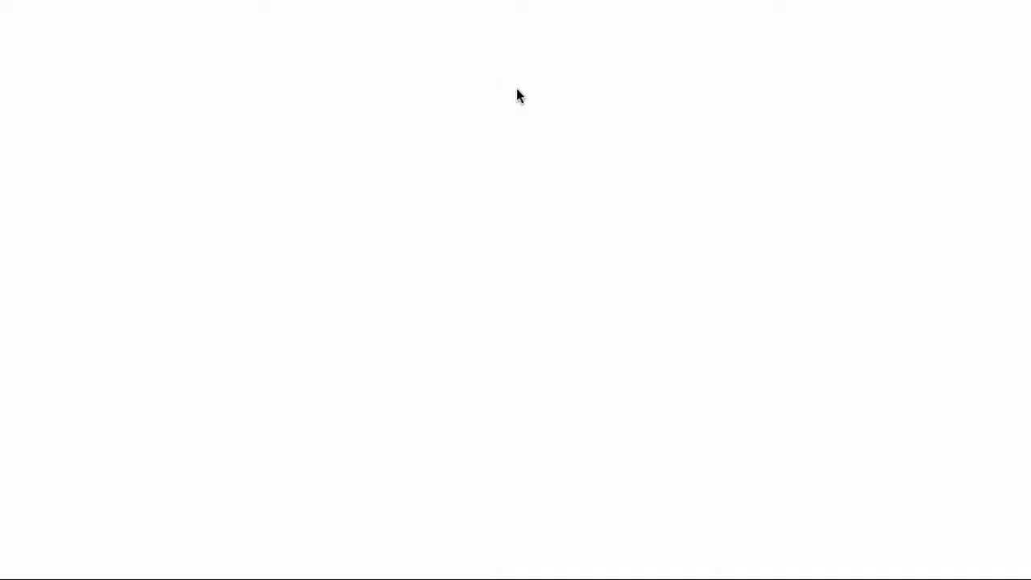
- Examine the newly posted "Me" topic and the "Hi from Lima-Perú" introduction with its photo and discussion link
{"action": "scroll", "coordinate": [439, 259], "scroll_direction": "down", "scroll_amount": 4}
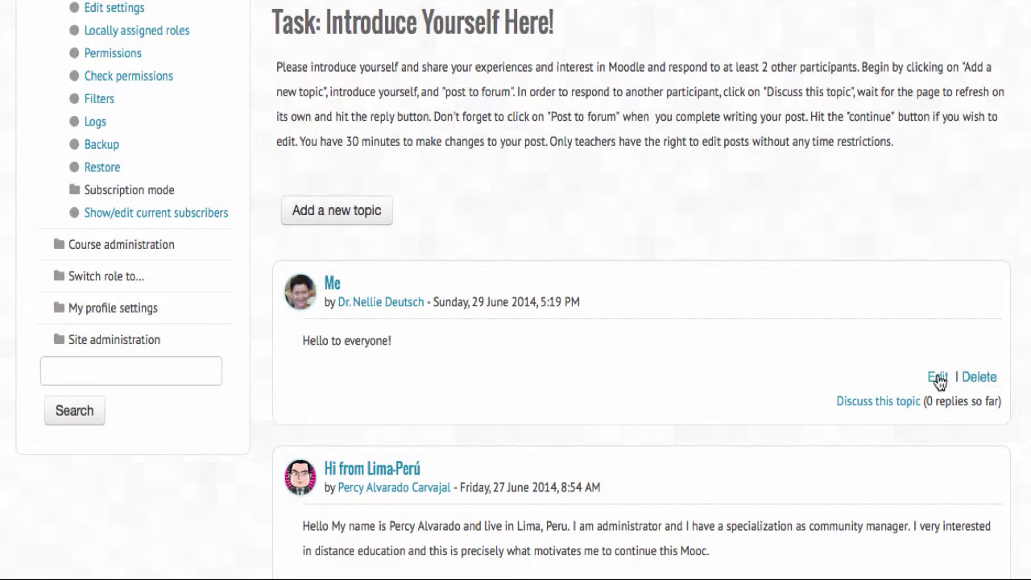
{"action": "scroll", "coordinate": [851, 378], "scroll_direction": "down", "scroll_amount": 5}
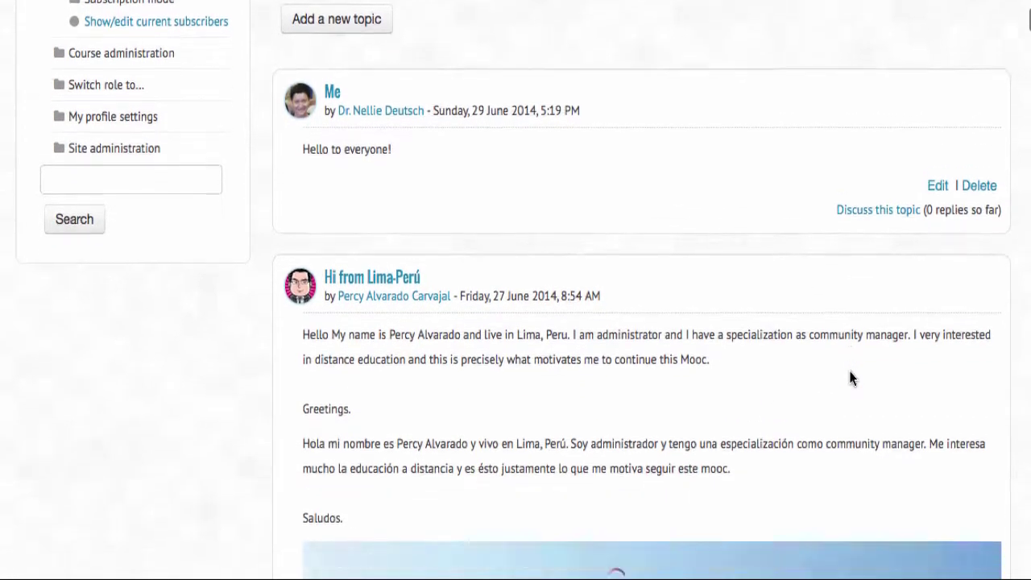
{"action": "scroll", "coordinate": [851, 377], "scroll_direction": "down", "scroll_amount": 8}
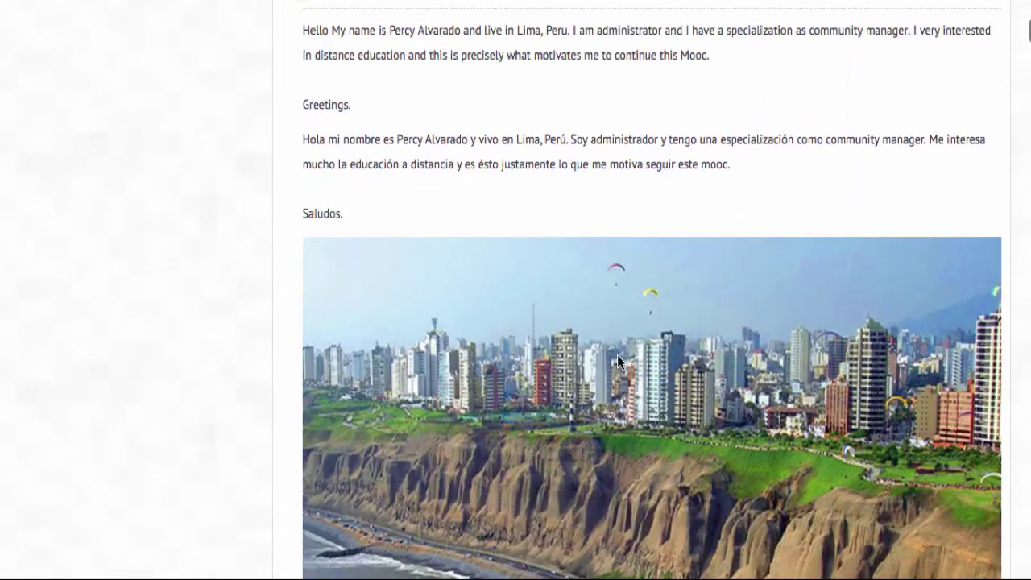
{"action": "scroll", "coordinate": [618, 360], "scroll_direction": "up", "scroll_amount": 3}
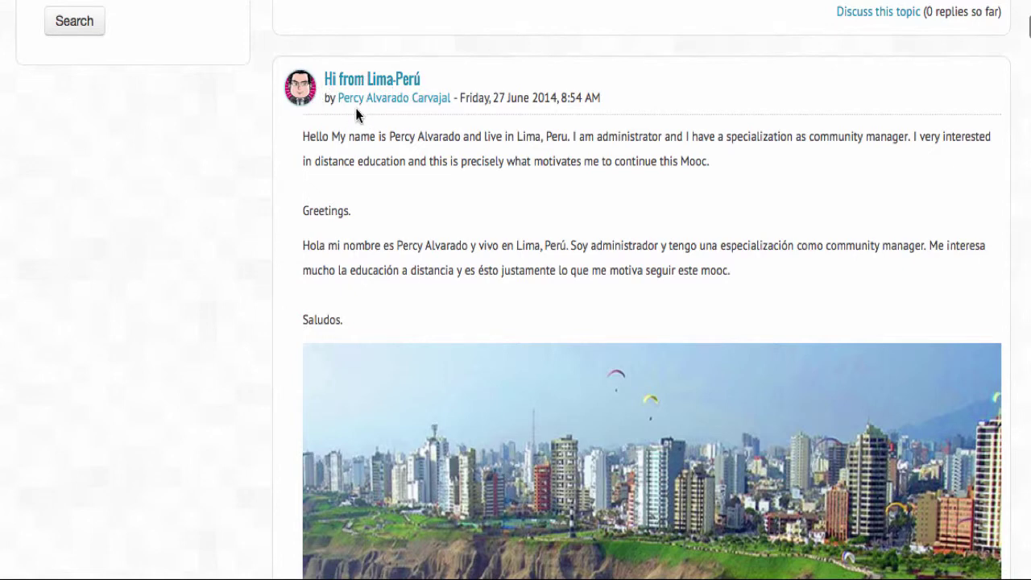
{"action": "scroll", "coordinate": [369, 166], "scroll_direction": "down", "scroll_amount": 3}
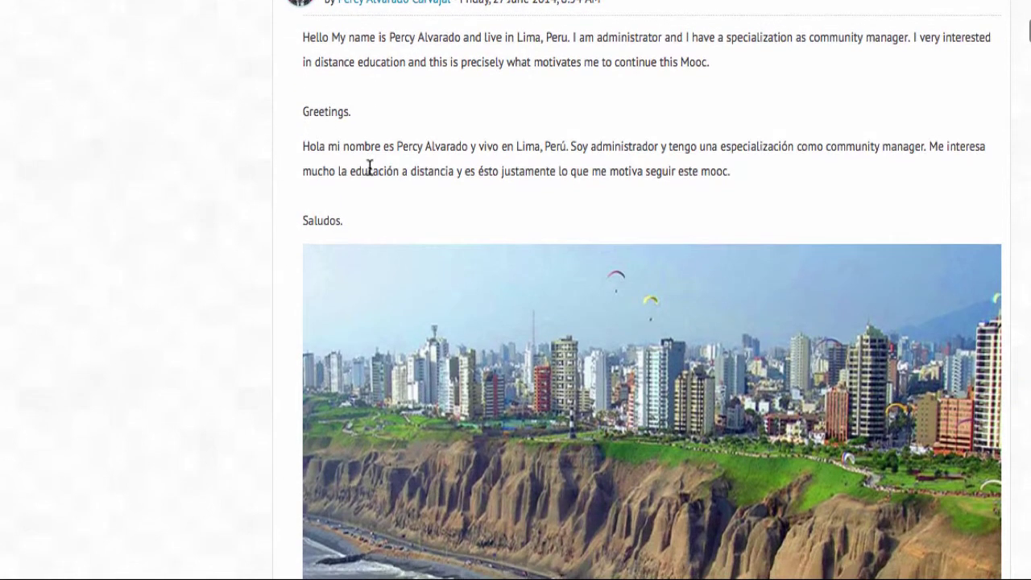
{"action": "scroll", "coordinate": [446, 169], "scroll_direction": "up", "scroll_amount": 4}
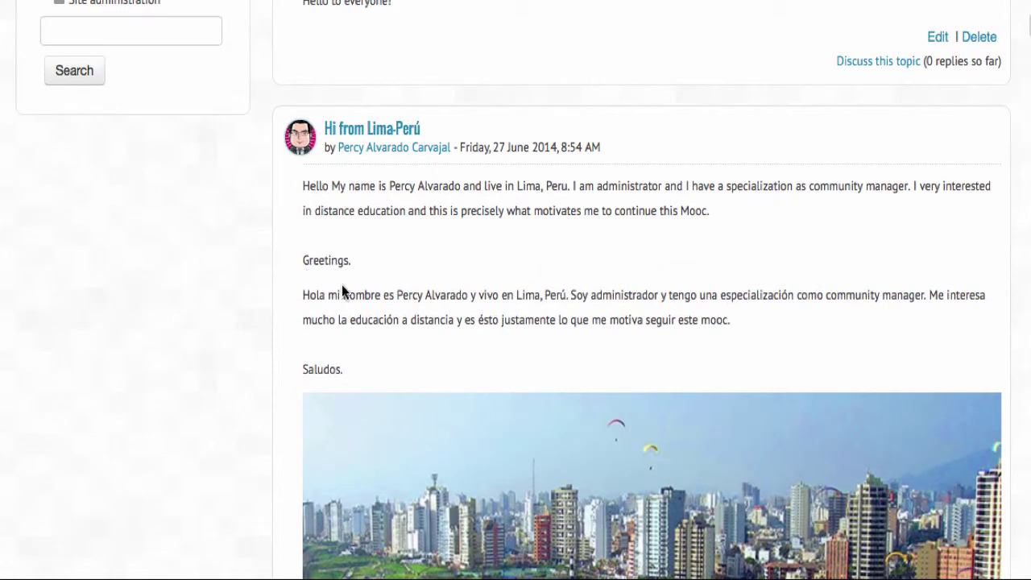
{"action": "scroll", "coordinate": [357, 290], "scroll_direction": "down", "scroll_amount": 6}
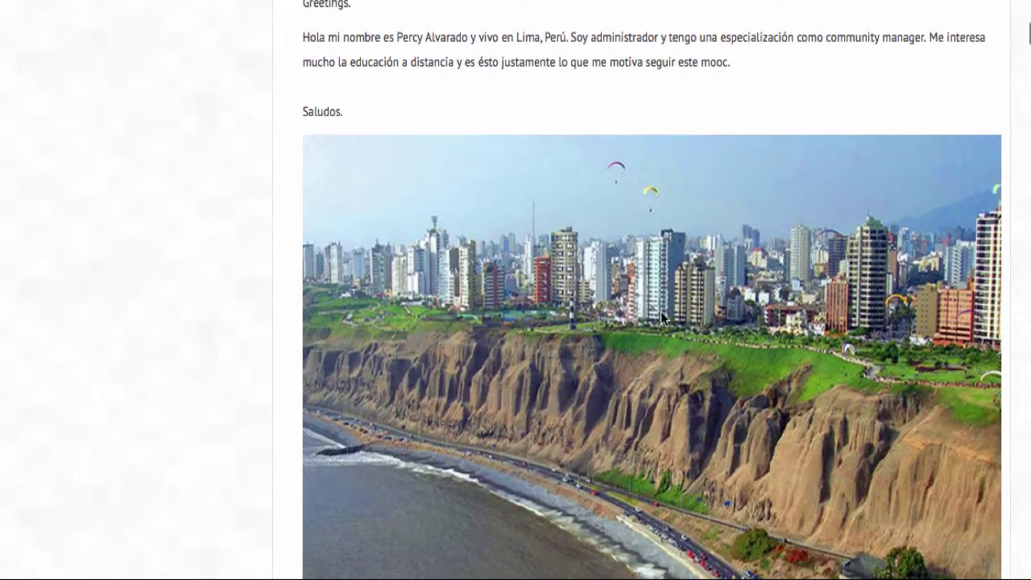
{"action": "scroll", "coordinate": [713, 320], "scroll_direction": "down", "scroll_amount": 1}
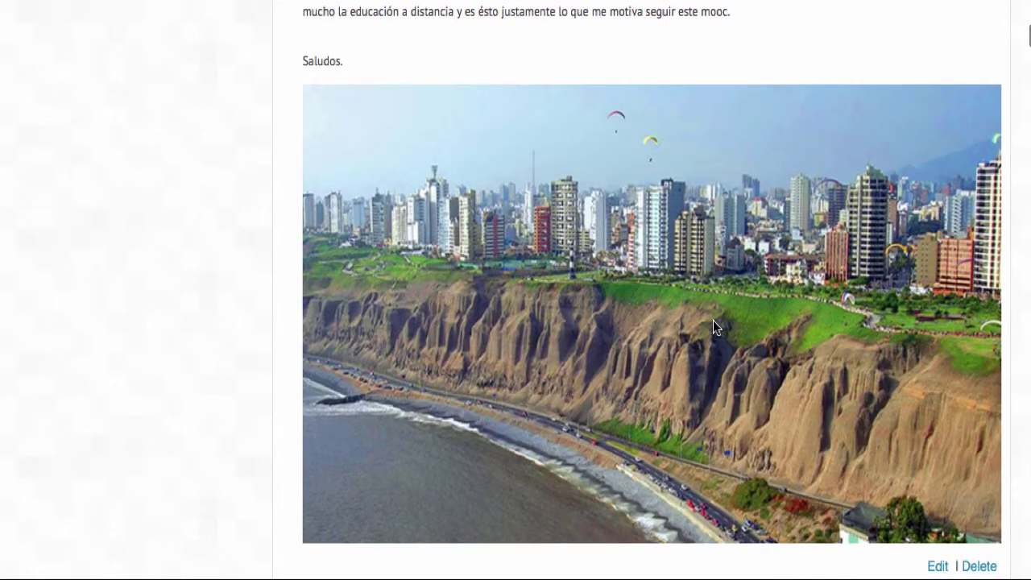
{"action": "scroll", "coordinate": [713, 320], "scroll_direction": "down", "scroll_amount": 5}
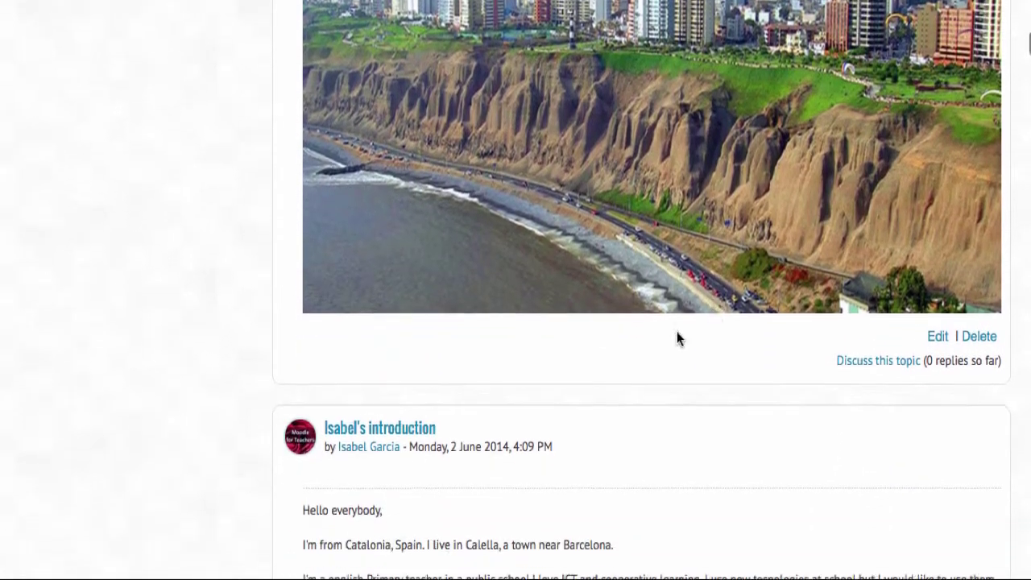
{"action": "scroll", "coordinate": [414, 444], "scroll_direction": "up", "scroll_amount": 10}
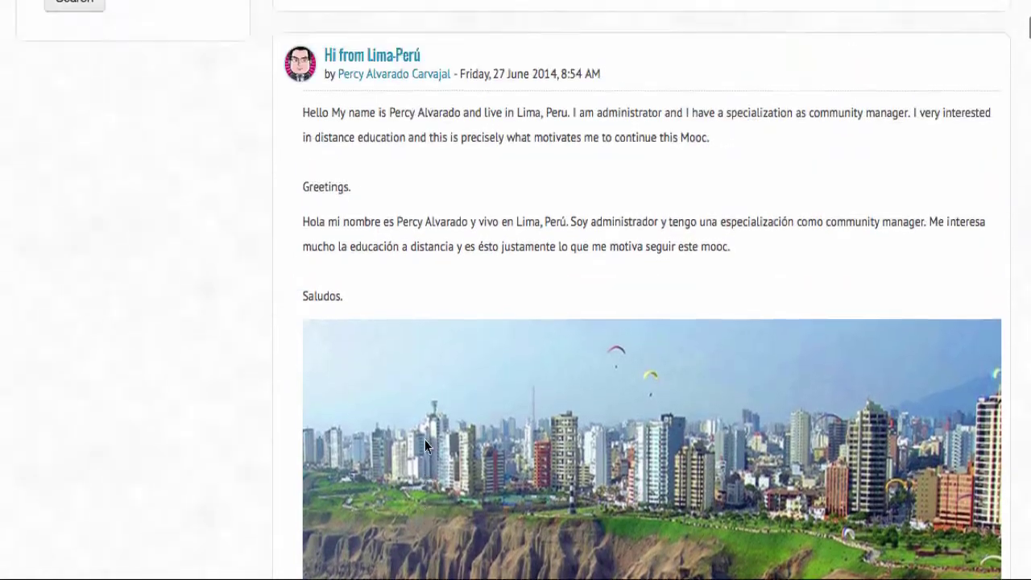
{"action": "scroll", "coordinate": [424, 446], "scroll_direction": "down", "scroll_amount": 8}
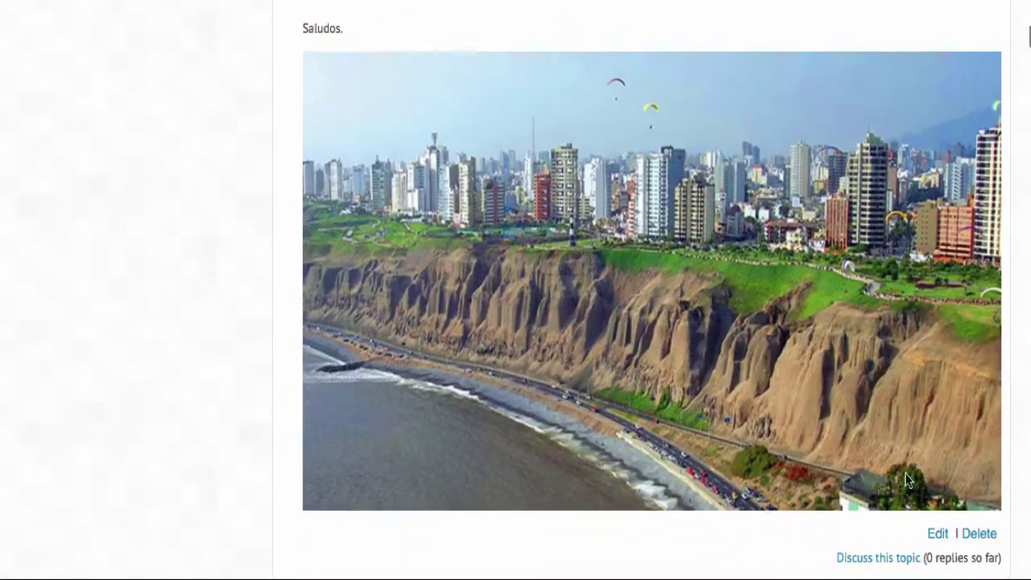
{"action": "scroll", "coordinate": [803, 481], "scroll_direction": "up", "scroll_amount": 3}
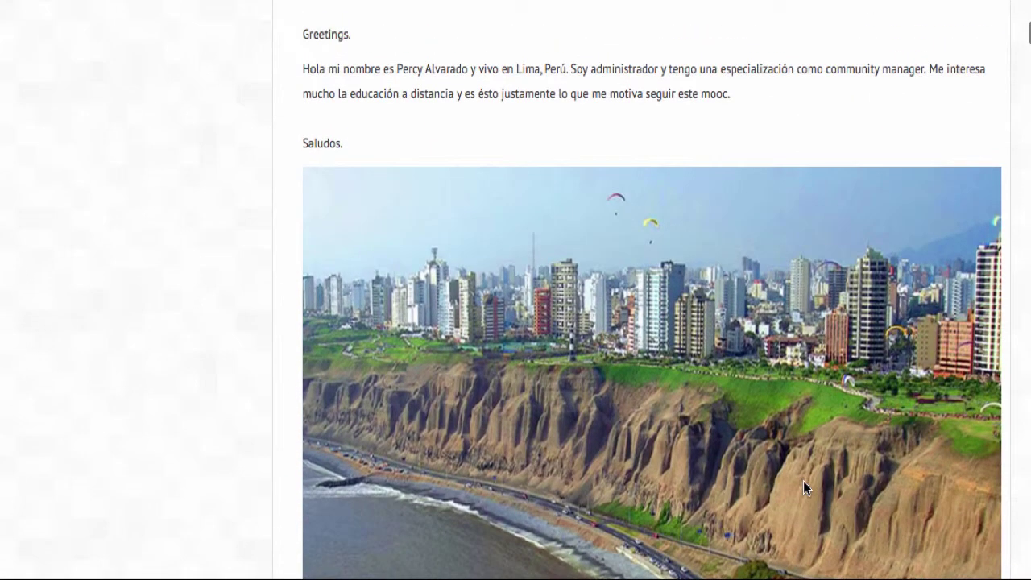
- Open the "Hi from Lima-Perú" discussion and log in with the remembered username and the account password
{"action": "scroll", "coordinate": [814, 483], "scroll_direction": "down", "scroll_amount": 6}
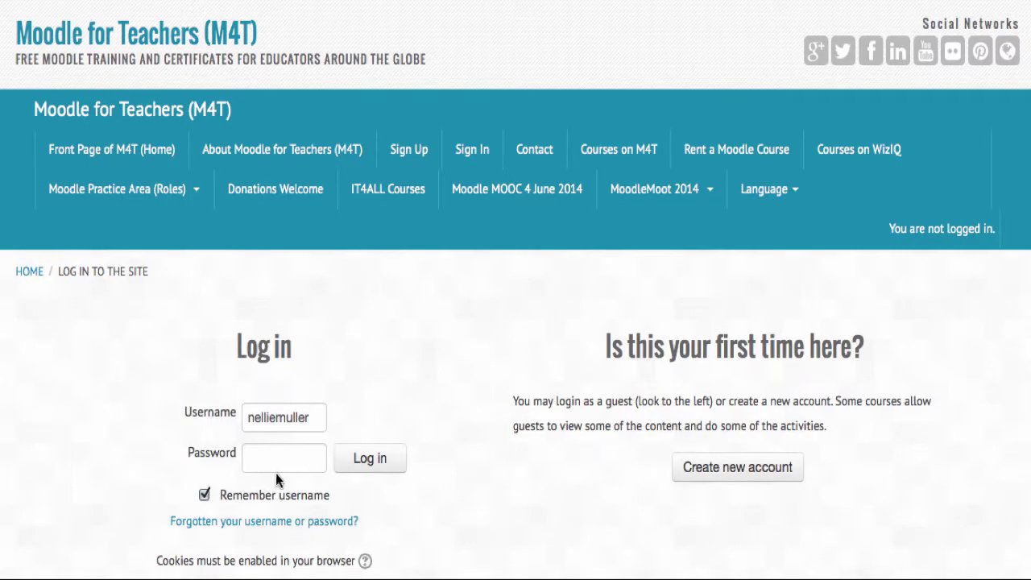
{"action": "left_click", "coordinate": [264, 461]}
{"action": "type", "text": "••"}
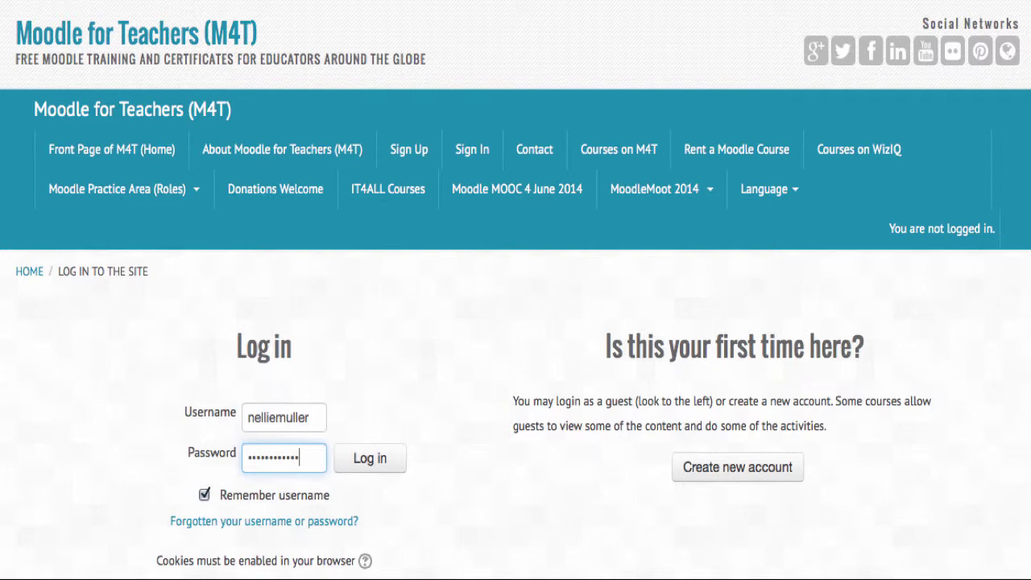
{"action": "left_click", "coordinate": [362, 468]}
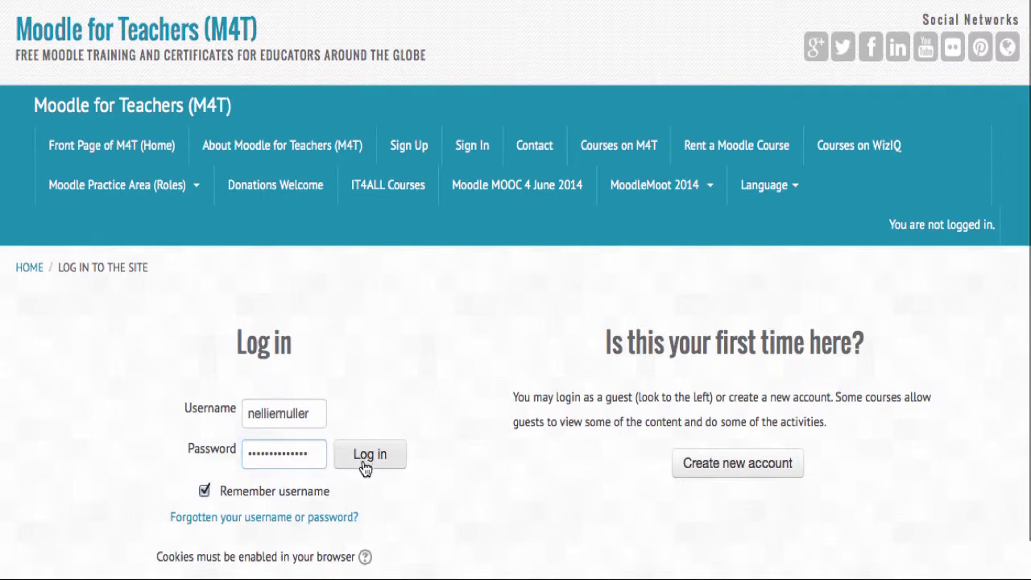
{"action": "scroll", "coordinate": [882, 318], "scroll_direction": "down", "scroll_amount": 1}
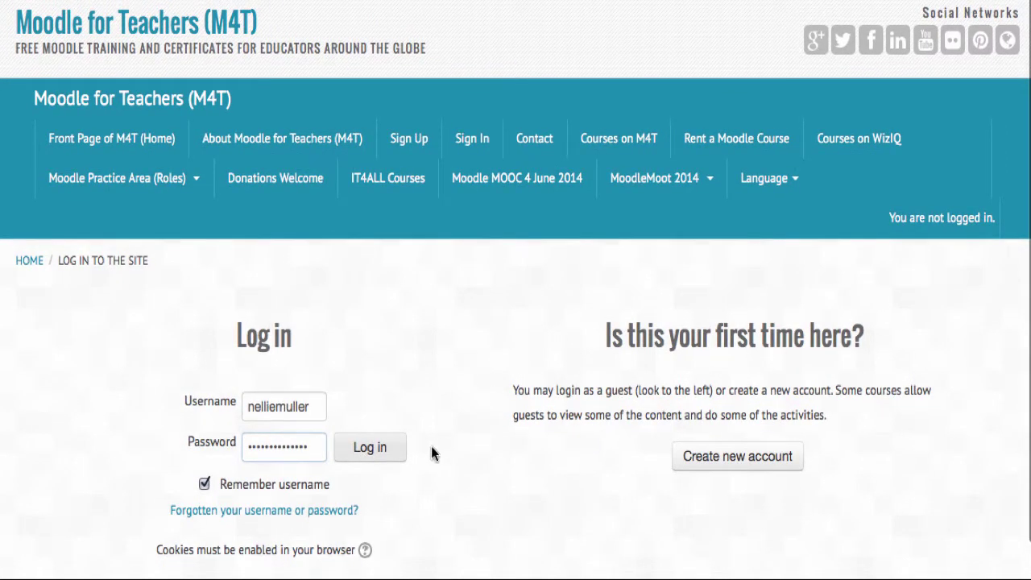
{"action": "left_click", "coordinate": [369, 447]}
- Start a reply to the "Hi from Lima-Perú" post
{"action": "scroll", "coordinate": [374, 443], "scroll_direction": "down", "scroll_amount": 5}
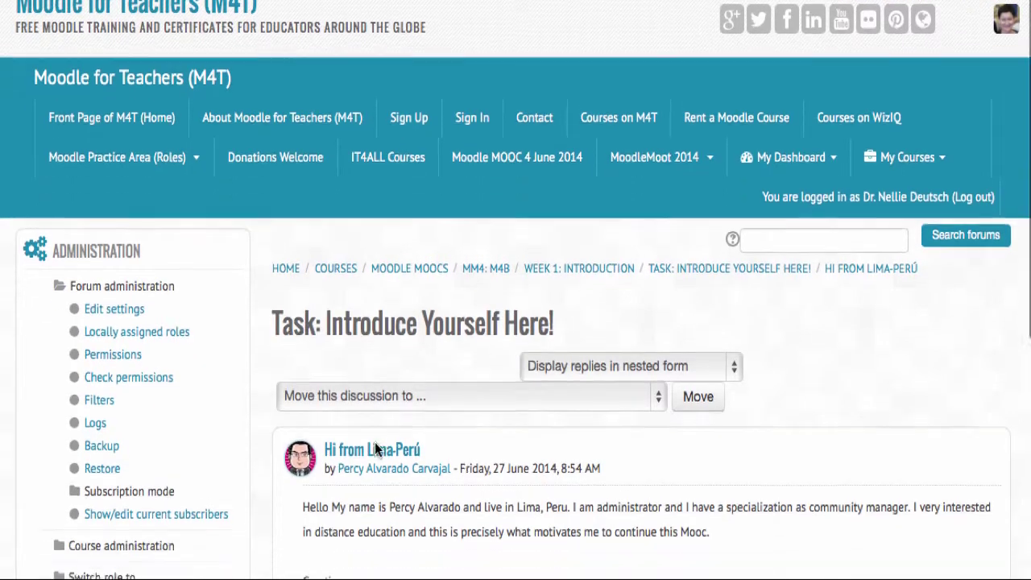
{"action": "scroll", "coordinate": [564, 415], "scroll_direction": "down", "scroll_amount": 8}
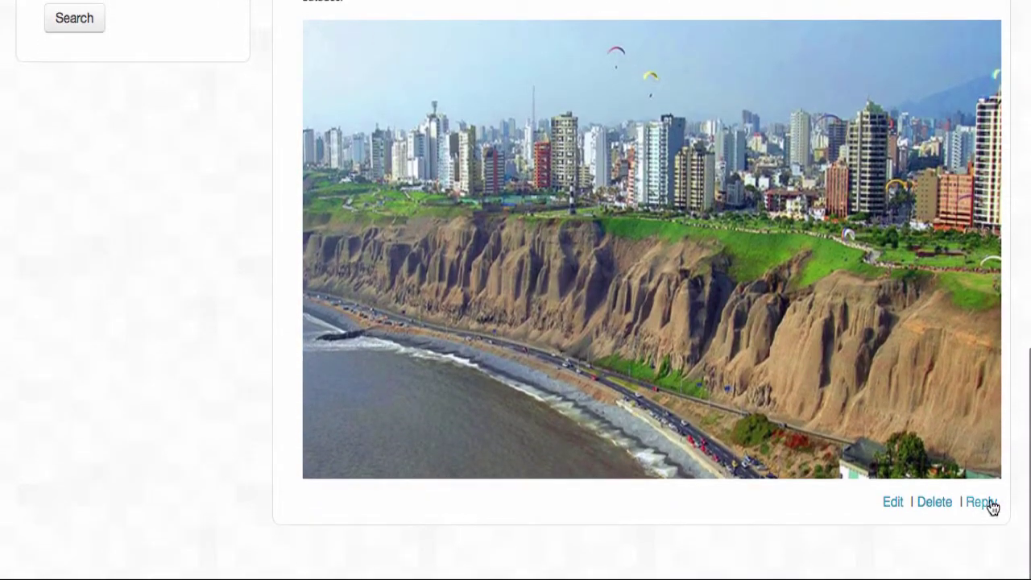
{"action": "left_click", "coordinate": [981, 502]}
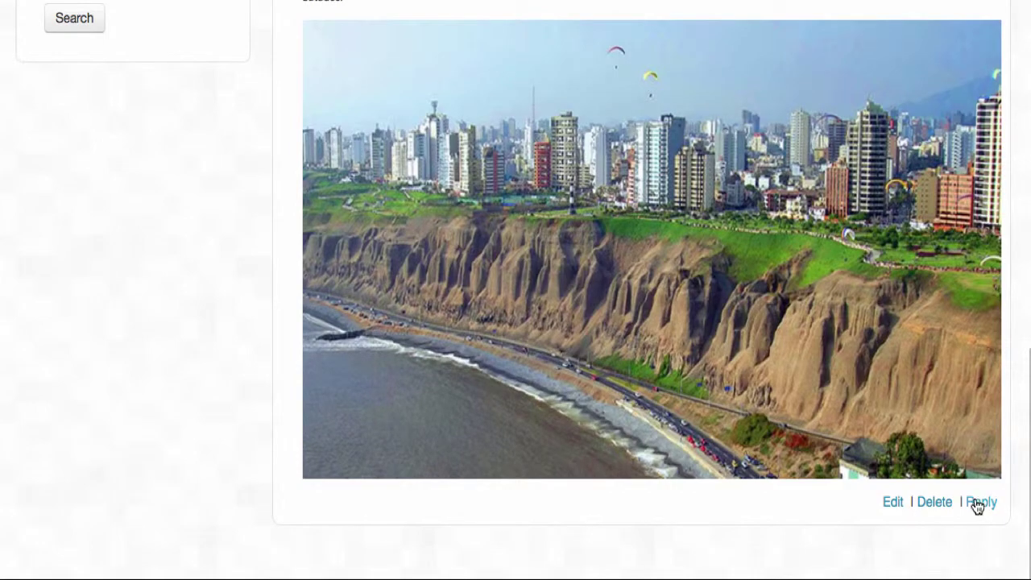
{"action": "scroll", "coordinate": [490, 419], "scroll_direction": "up", "scroll_amount": 4}
{"action": "scroll", "coordinate": [491, 421], "scroll_direction": "down", "scroll_amount": 1}
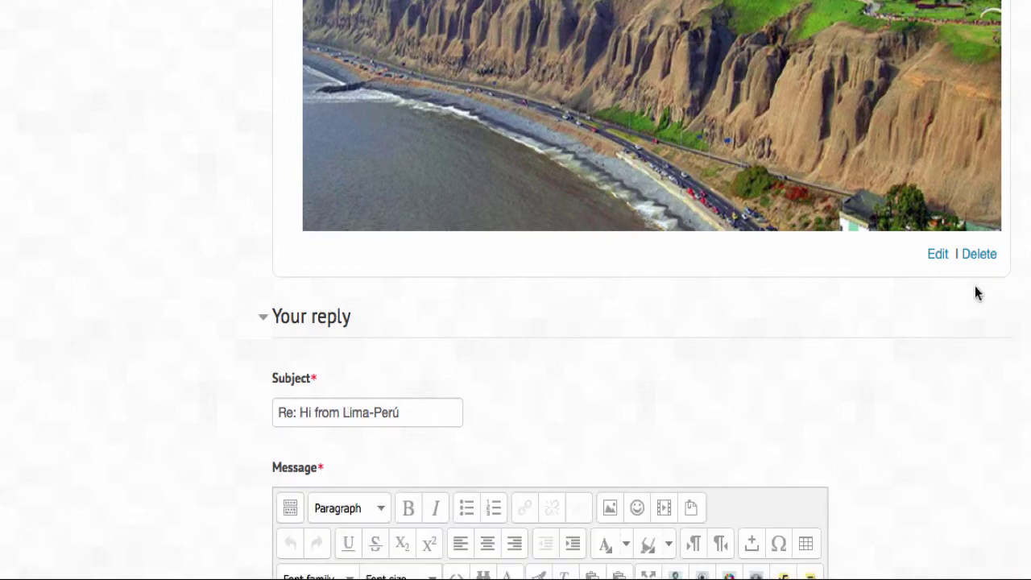
{"action": "scroll", "coordinate": [576, 460], "scroll_direction": "down", "scroll_amount": 5}
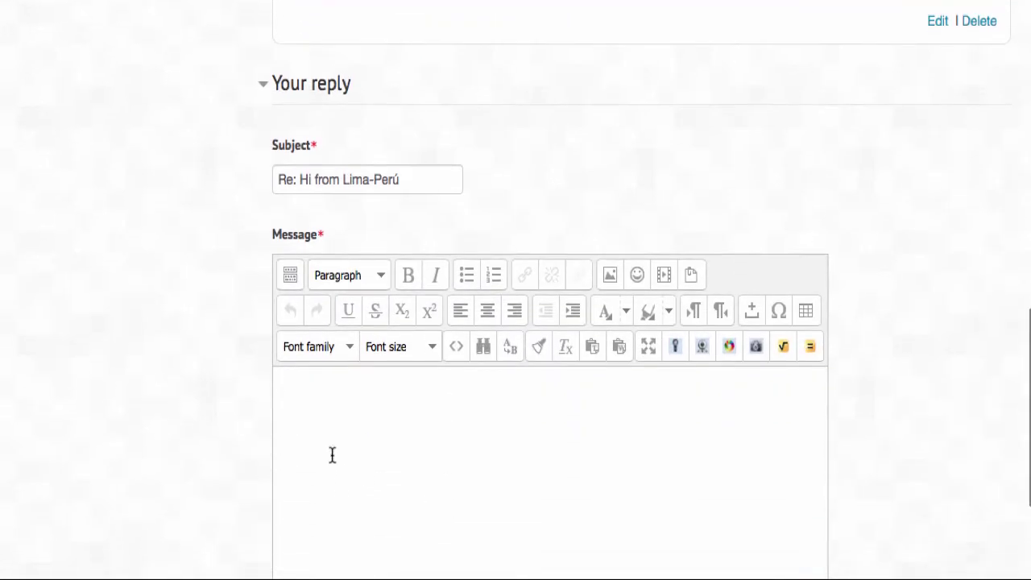
- Write "Nice to meet you. I love the photo that you added." as the reply message and turn on Mail now
{"action": "left_click", "coordinate": [331, 453]}
{"action": "scroll", "coordinate": [332, 452], "scroll_direction": "down", "scroll_amount": 4}
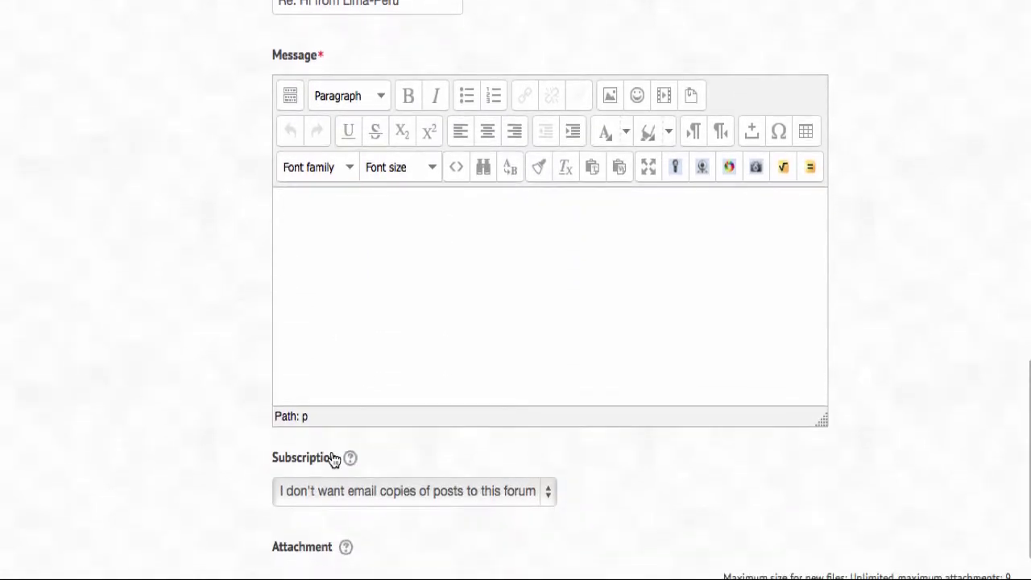
{"action": "type", "text": "N"}
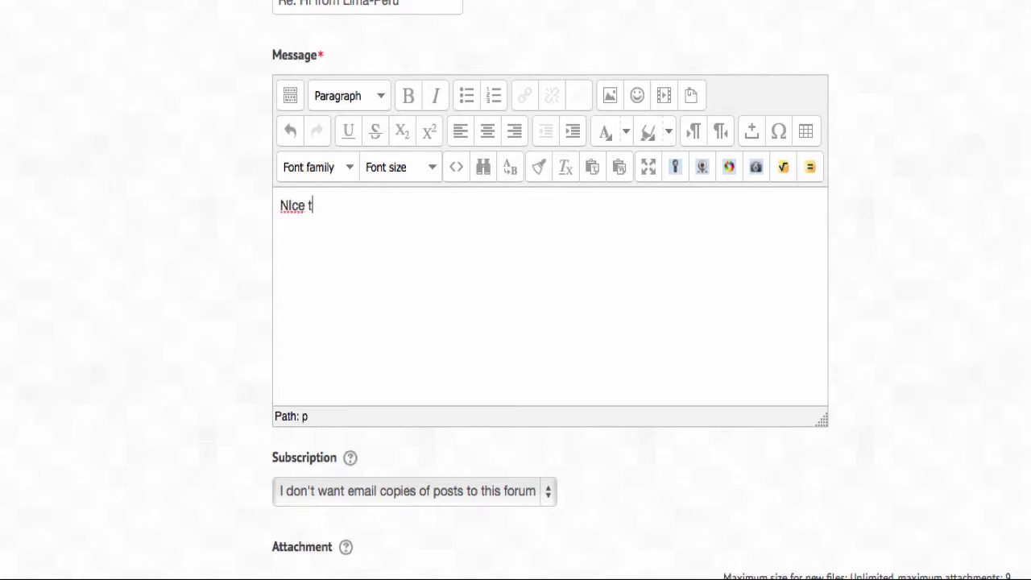
{"action": "type", "text": "Ice t"}
{"action": "key", "text": "BackSpace"}
{"action": "key", "text": "BackSpace"}
{"action": "key", "text": "BackSpace"}
{"action": "type", "text": "e to meet you. "}
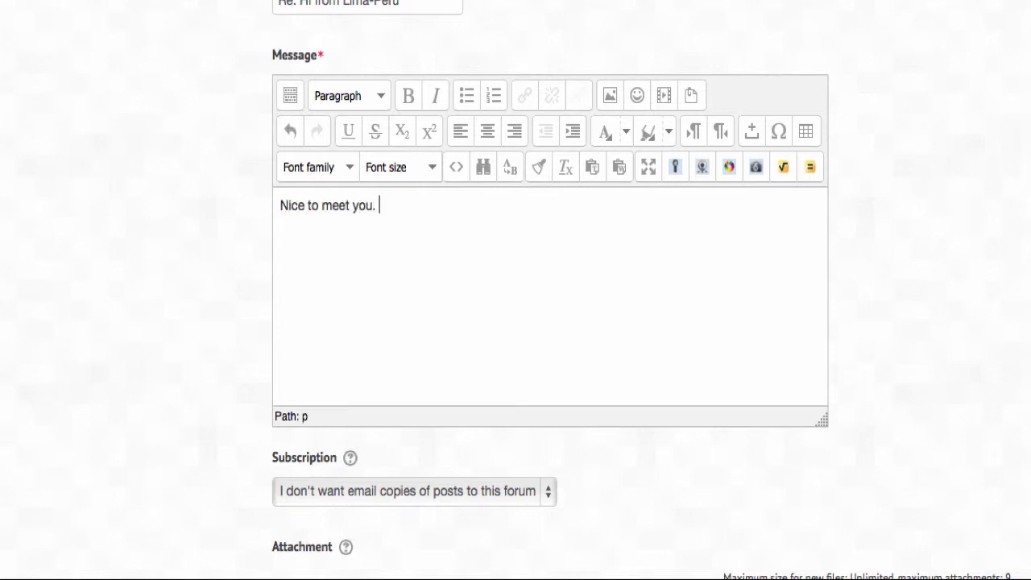
{"action": "type", "text": "I love the ph"}
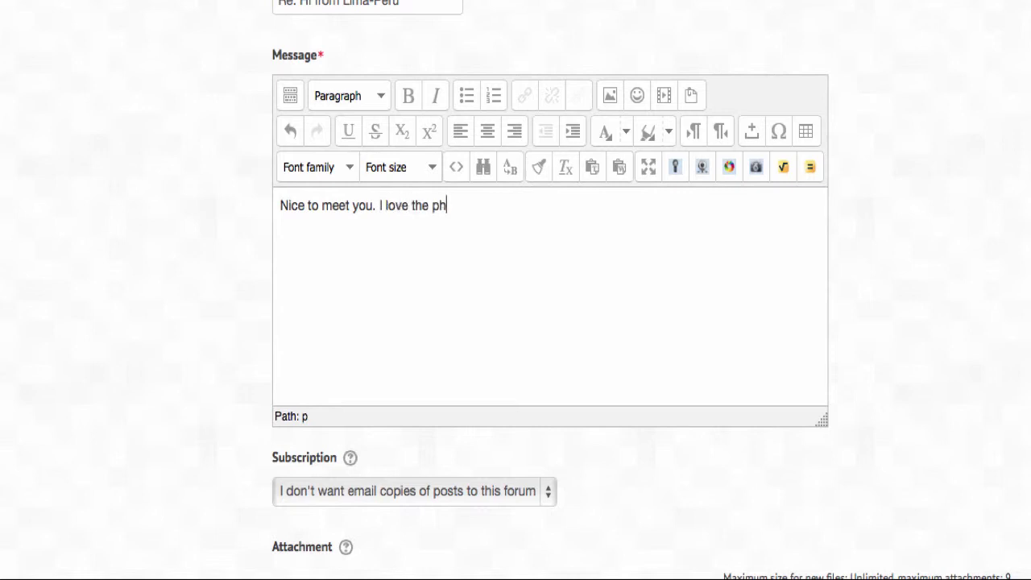
{"action": "type", "text": "oto that you a"}
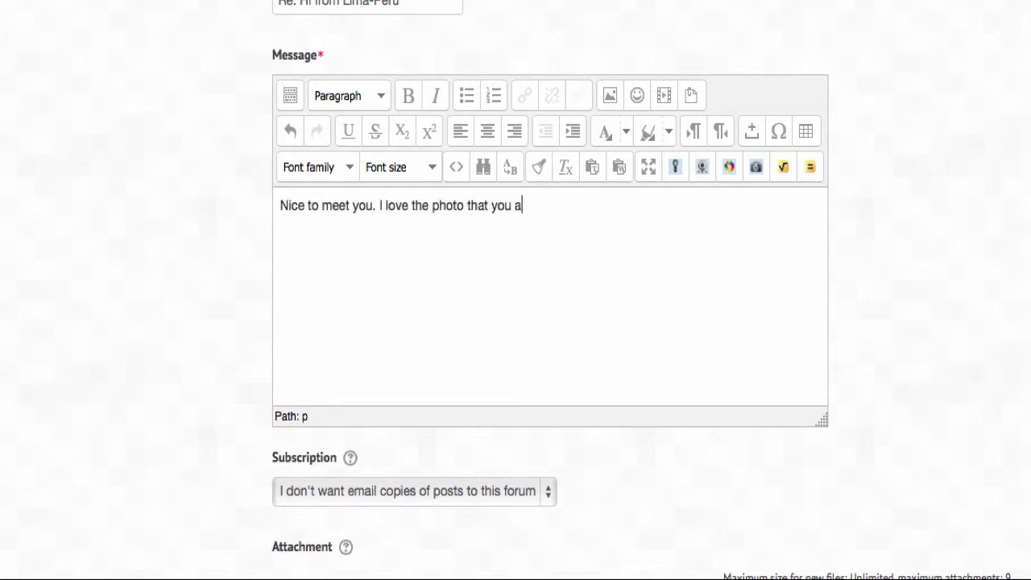
{"action": "type", "text": "dded."}
{"action": "scroll", "coordinate": [442, 484], "scroll_direction": "down", "scroll_amount": 5}
{"action": "left_click", "coordinate": [330, 547]}
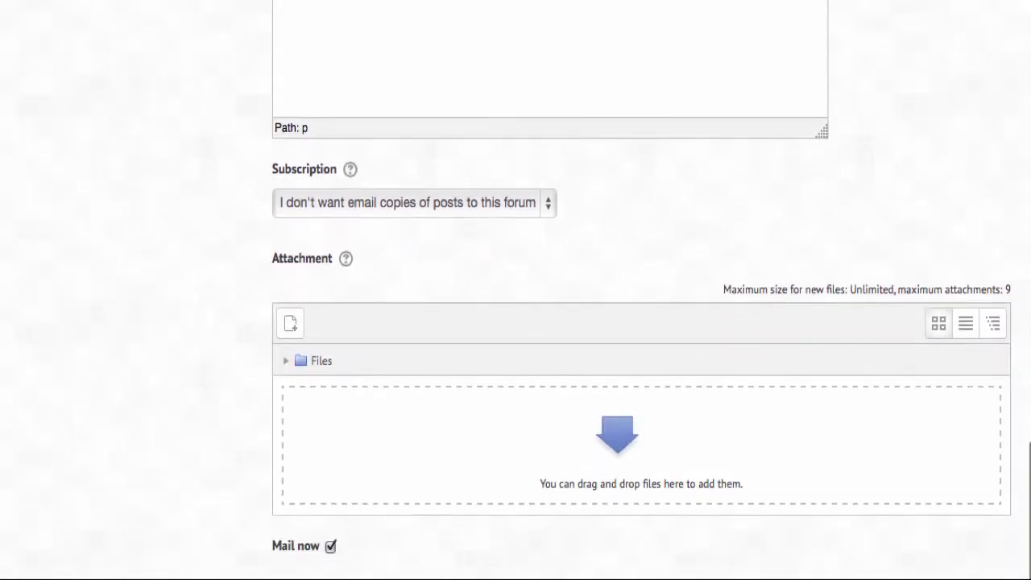